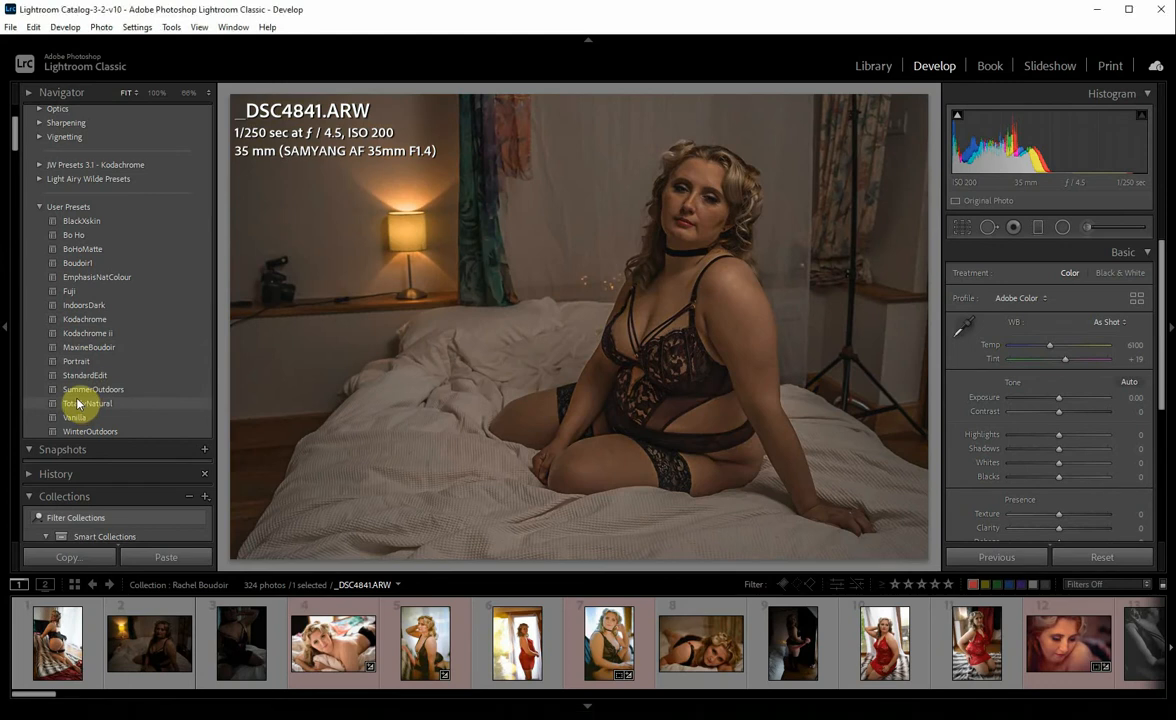
Step: Apply the TotallyNatural preset and crop the photo to a 5 x 7 aspect, tightening the frame around the model and lamp
left_click(80, 403)
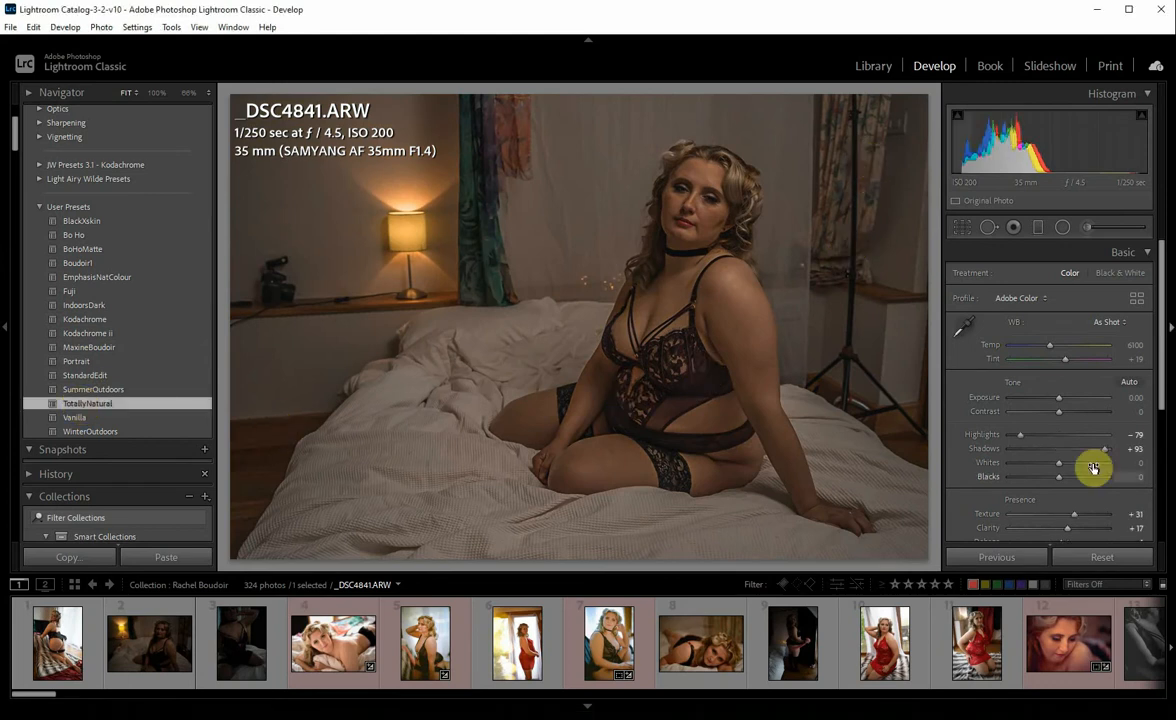
left_click(963, 228)
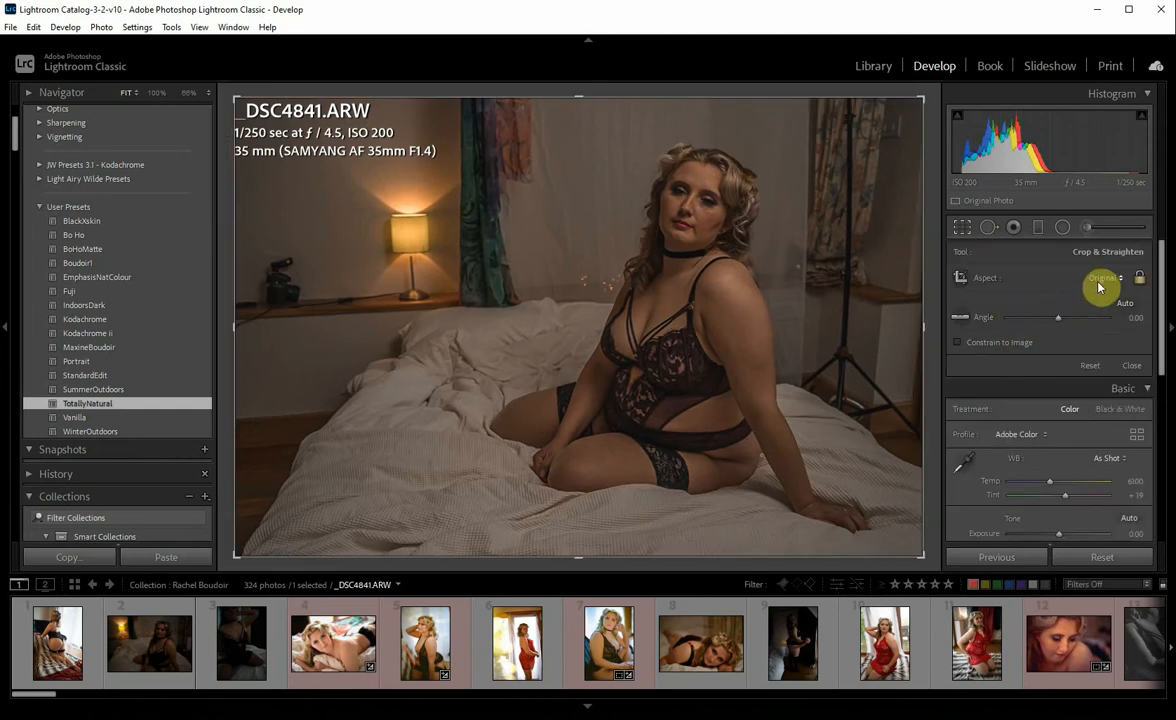
left_click(1101, 280)
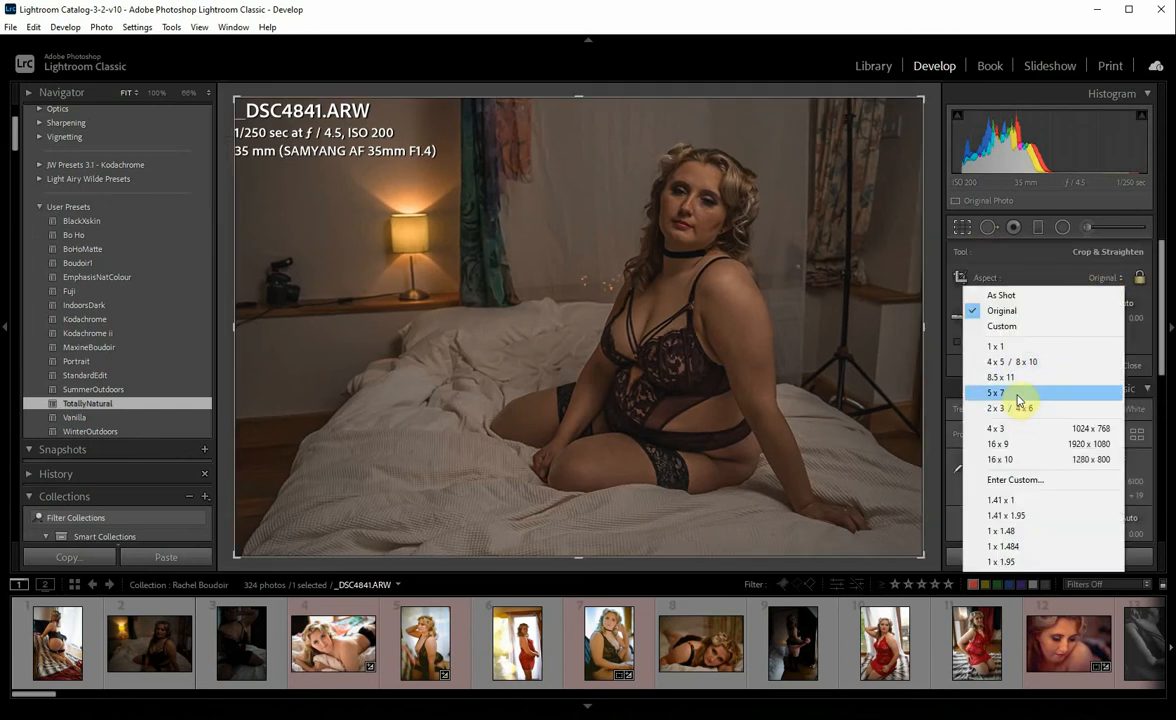
left_click(1024, 396)
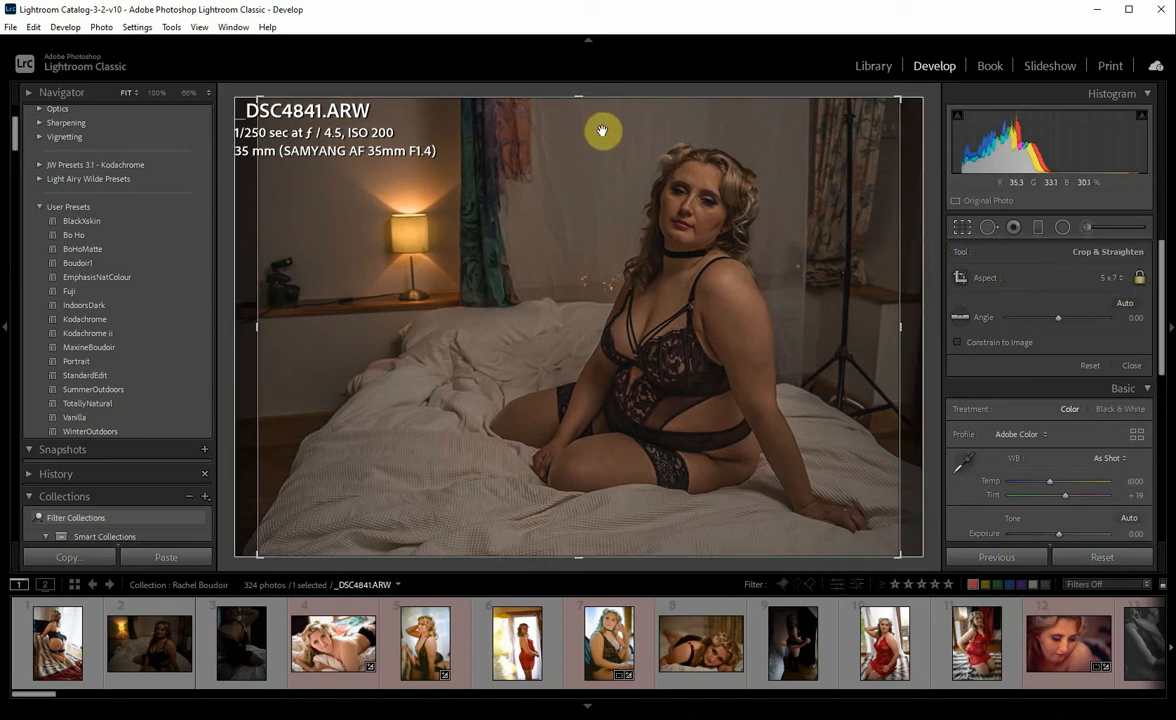
left_click_drag(627, 97, 625, 114)
key("Return")
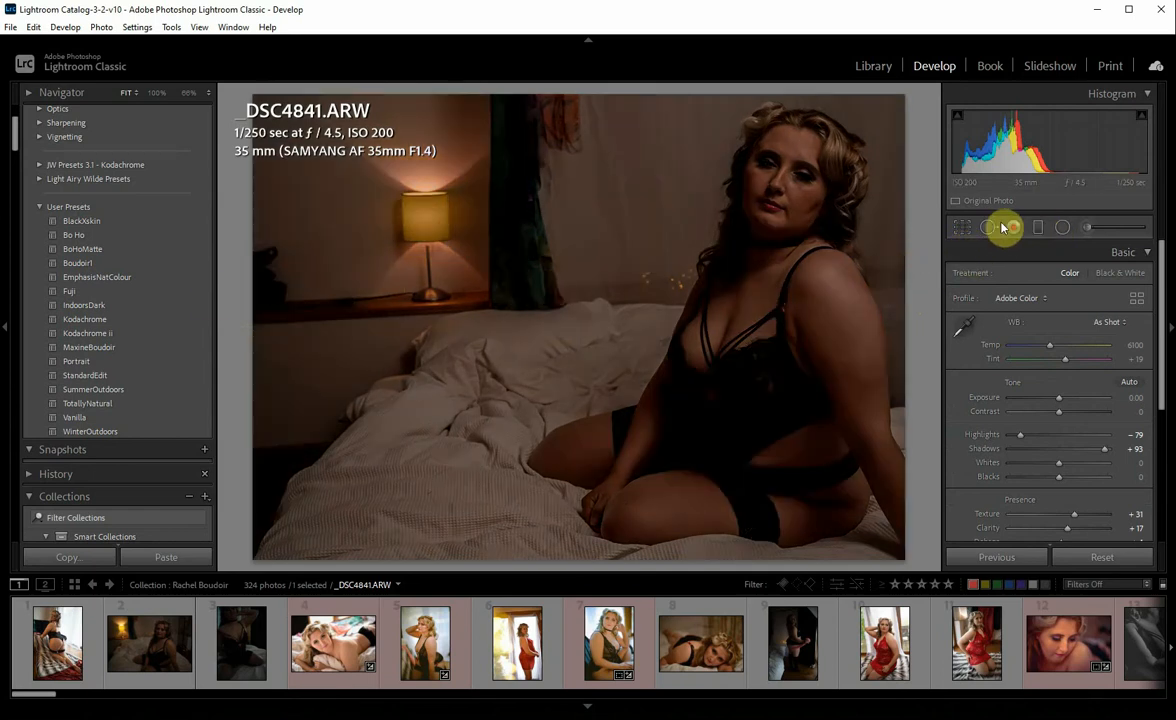
Step: Darken the photo's left edge with a large radial filter at exposure −2.68
left_click(1062, 227)
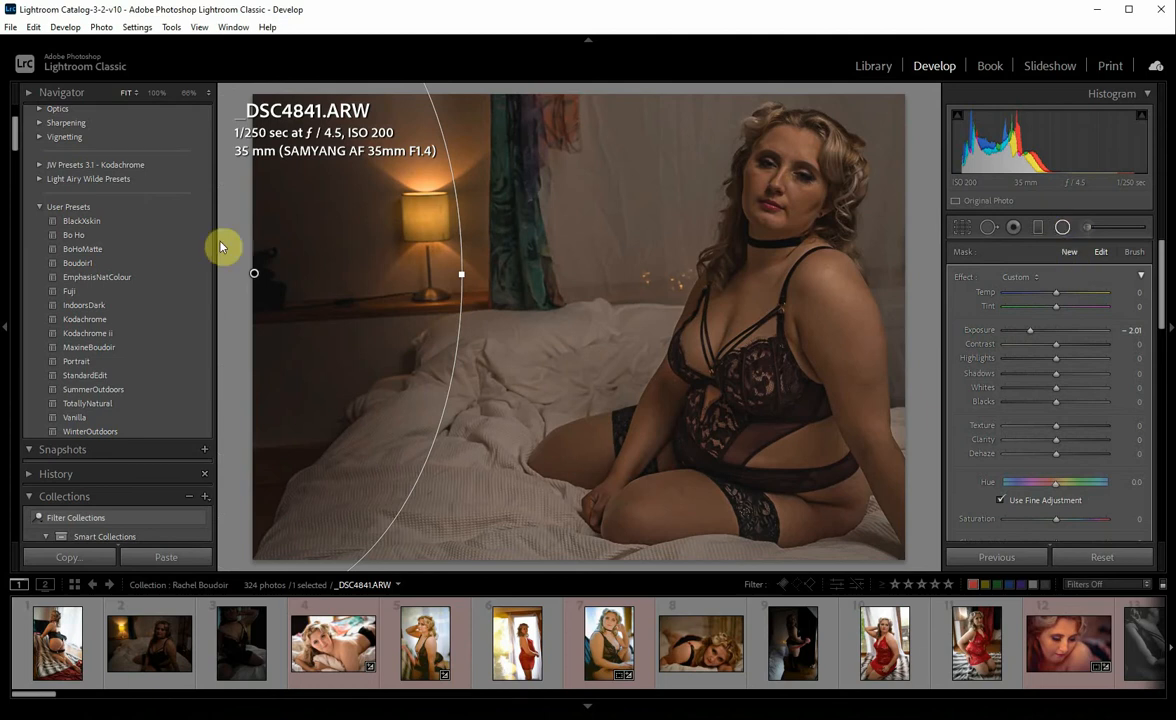
left_click(436, 215)
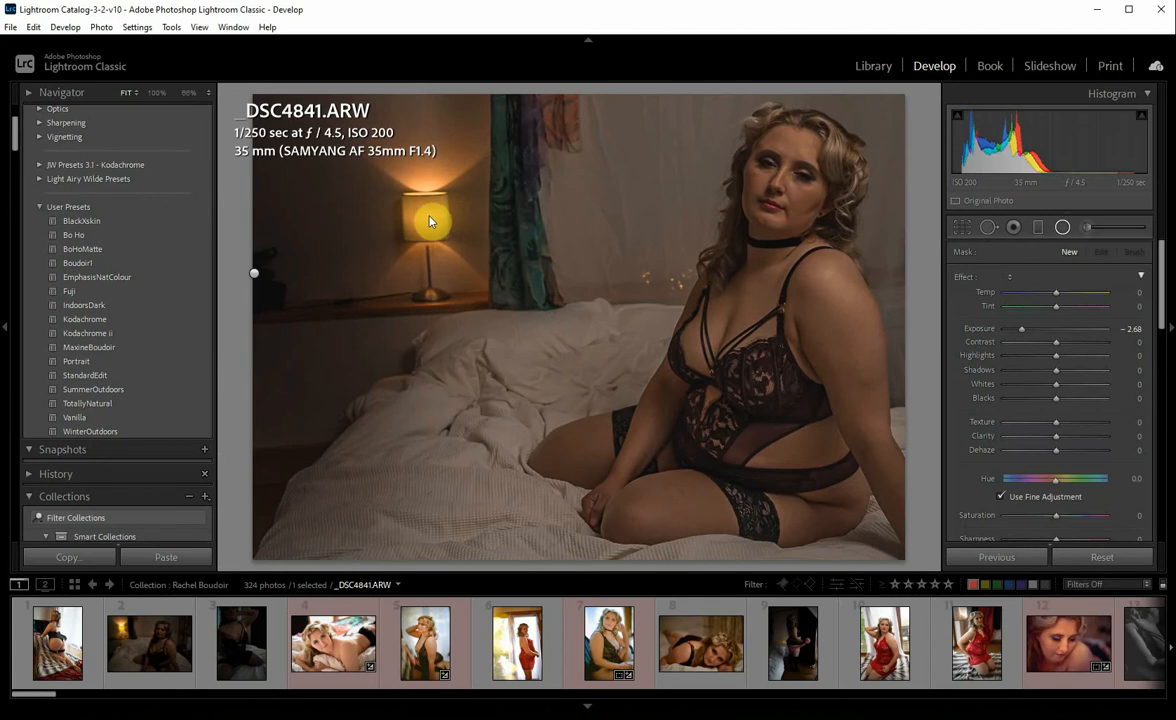
Step: Add a radial filter around the lamp with the Dodge (Lighten) effect and raise its exposure to 1.30
left_click(429, 215)
left_click_drag(429, 217, 582, 413)
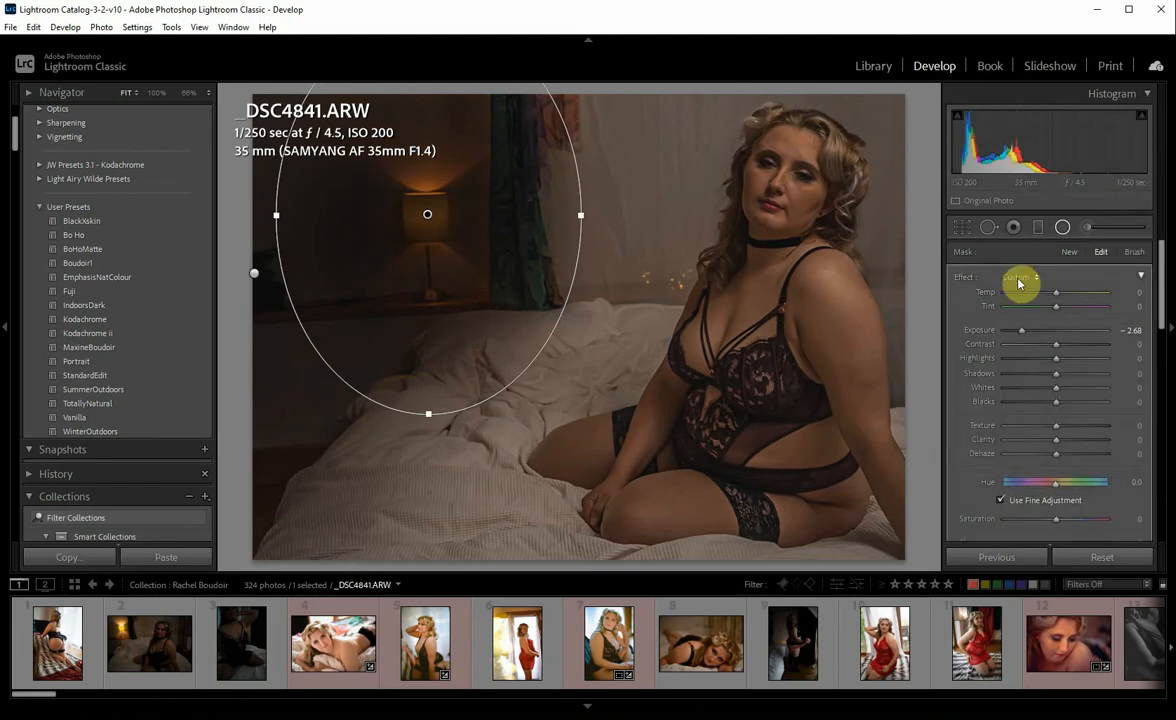
left_click(1019, 283)
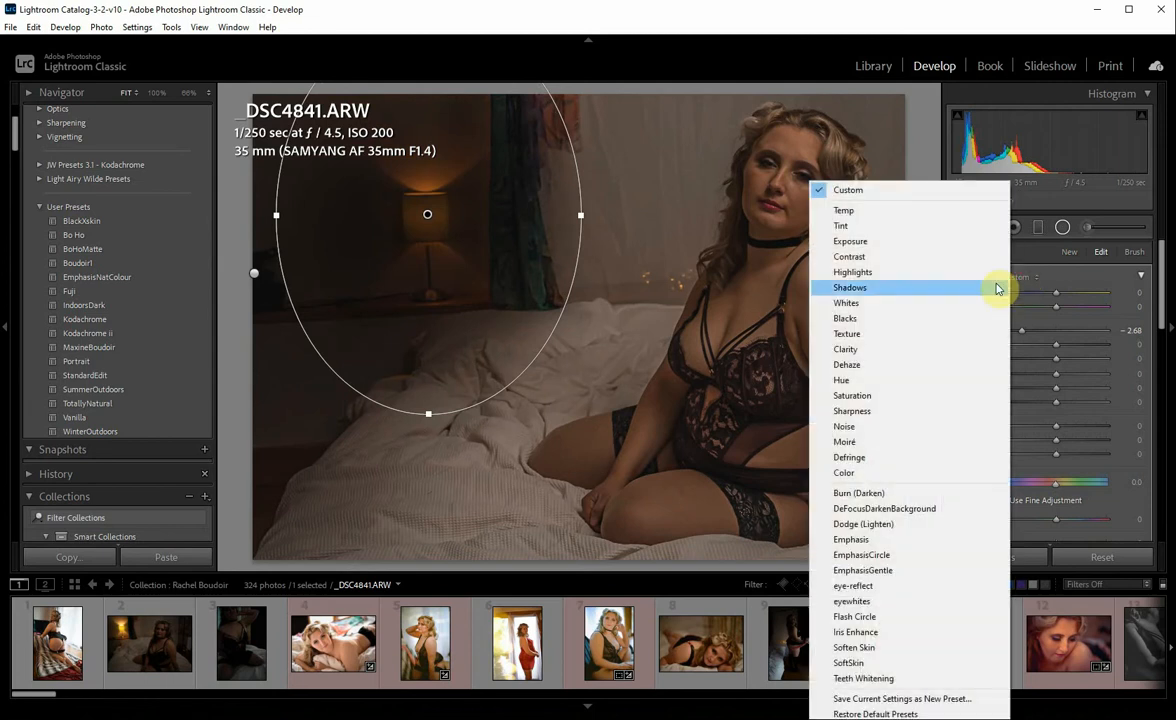
left_click(884, 524)
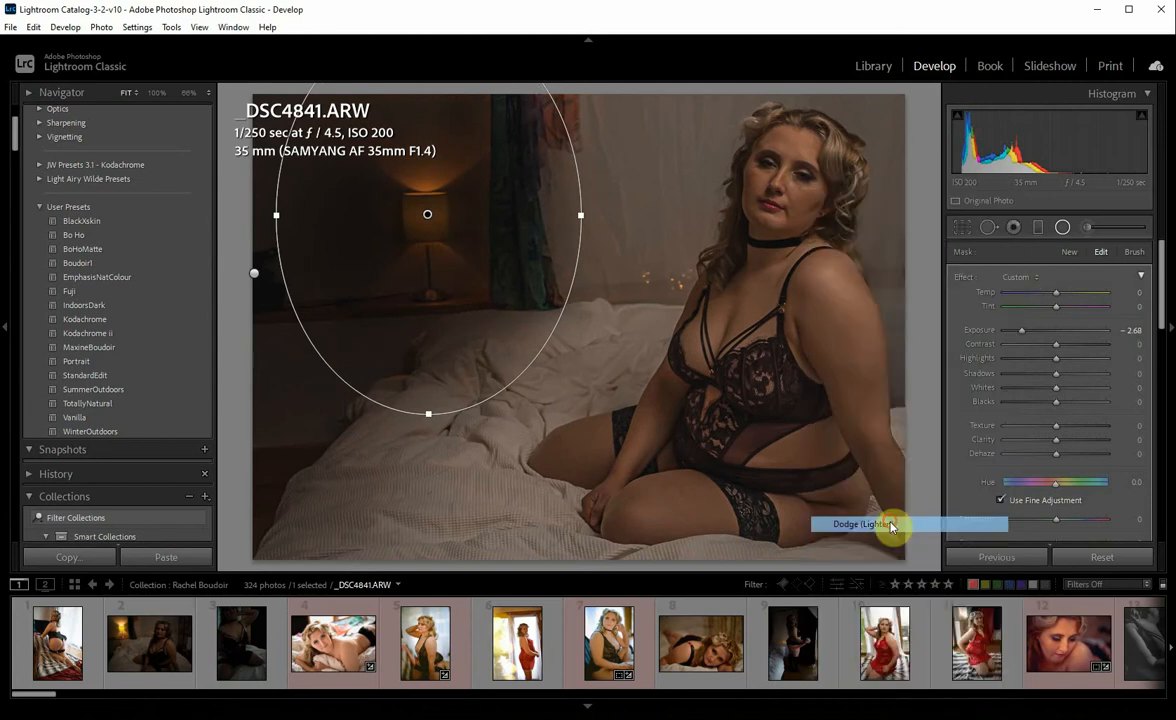
left_click(1058, 331)
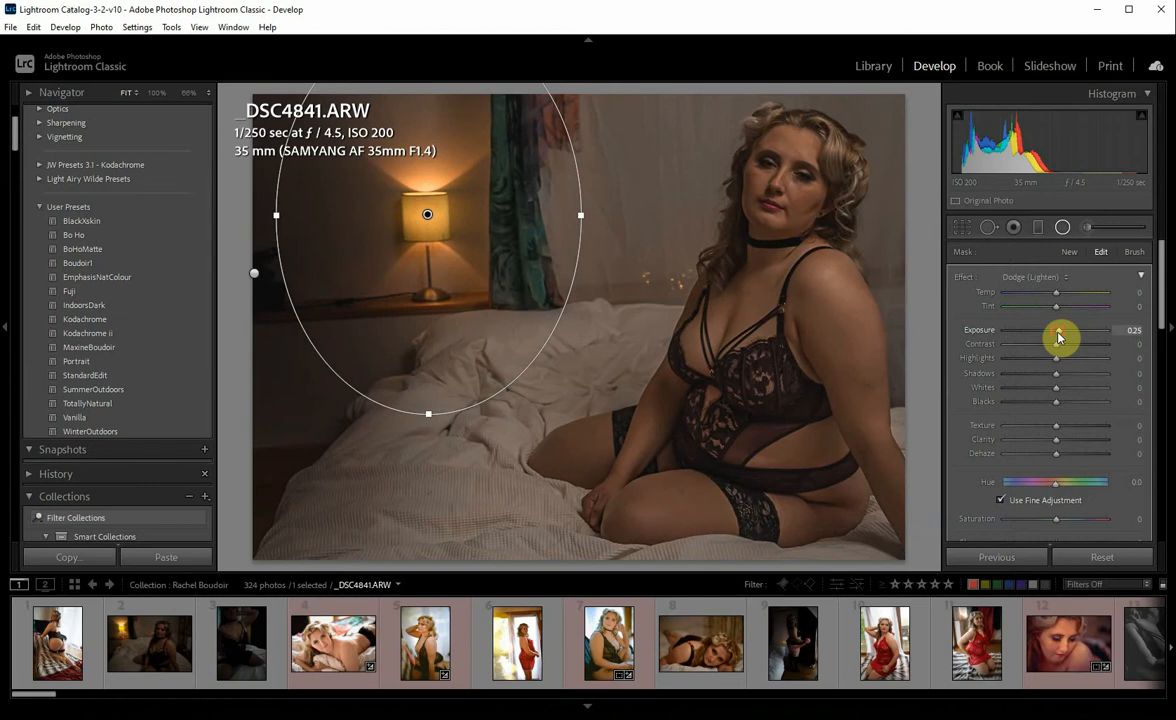
left_click_drag(1061, 337, 1072, 336)
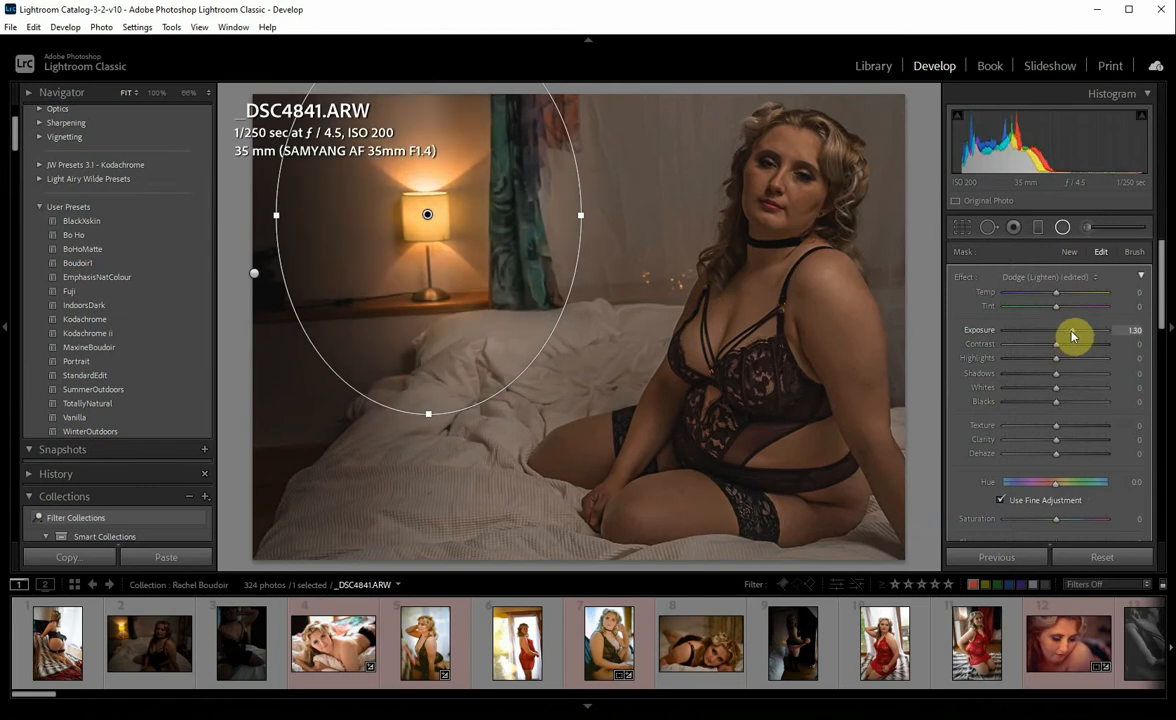
left_click(698, 173)
left_click(1062, 228)
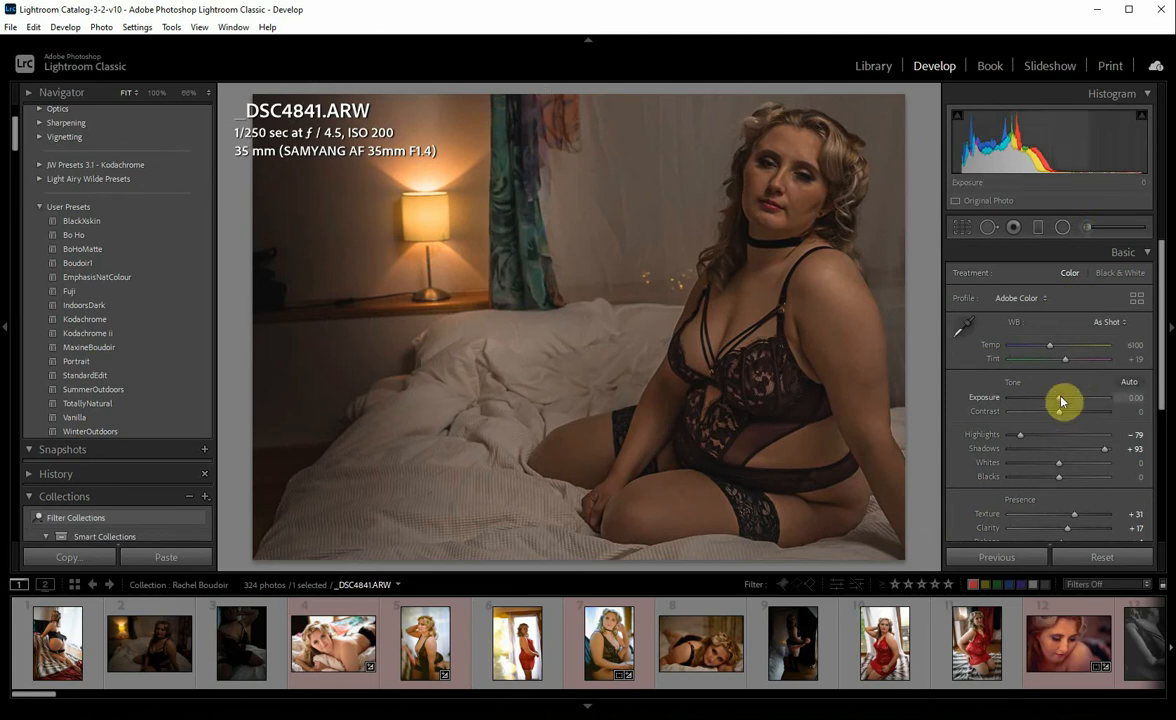
Step: Raise the photo's overall exposure to +1.14
left_click_drag(1062, 401, 1076, 397)
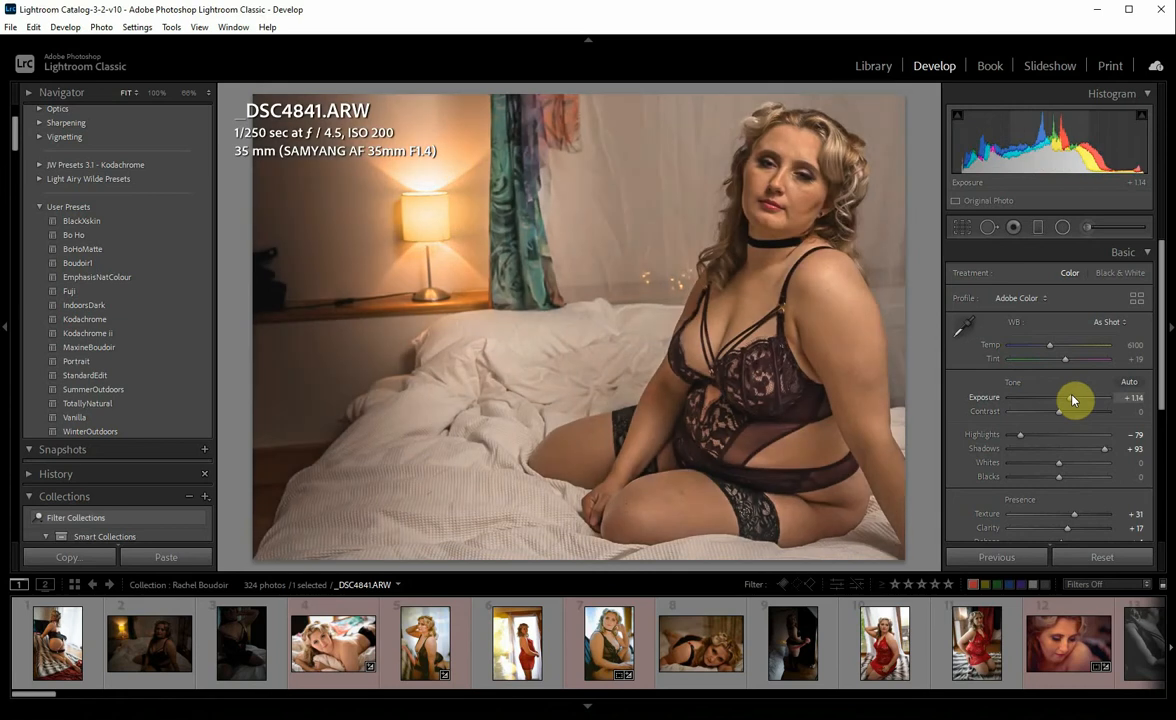
Step: Place a radial filter over the model's head and give it the Flash Circle effect
left_click(1063, 228)
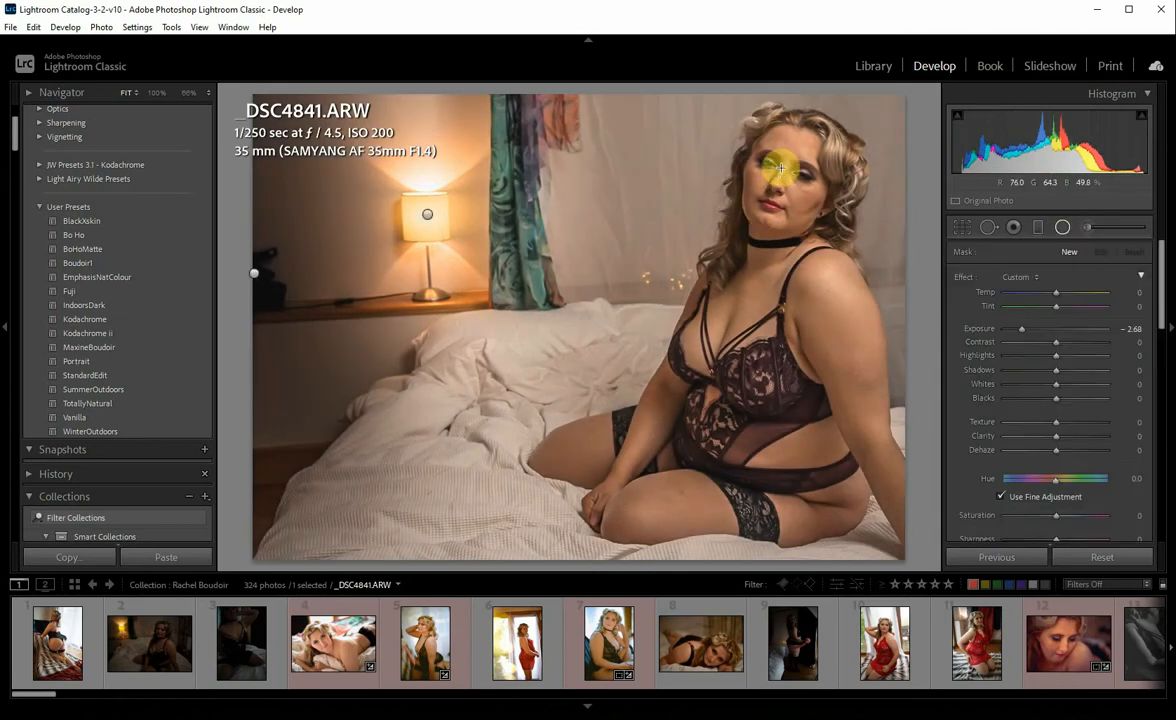
left_click(1017, 278)
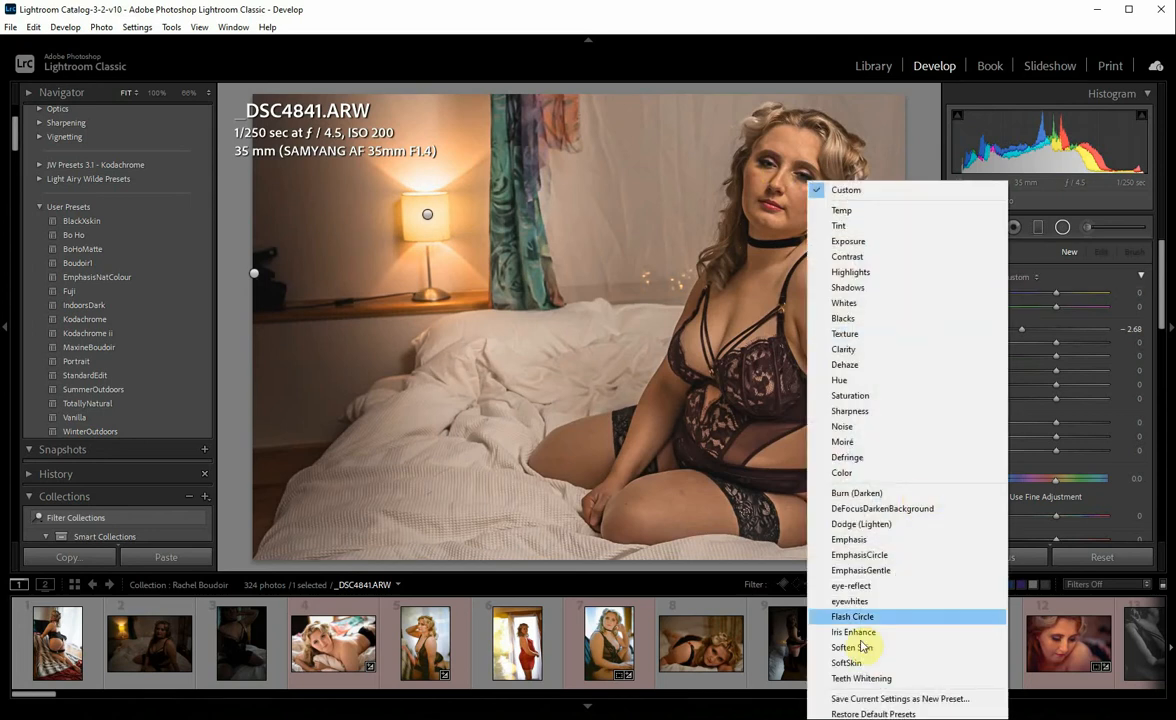
left_click(846, 663)
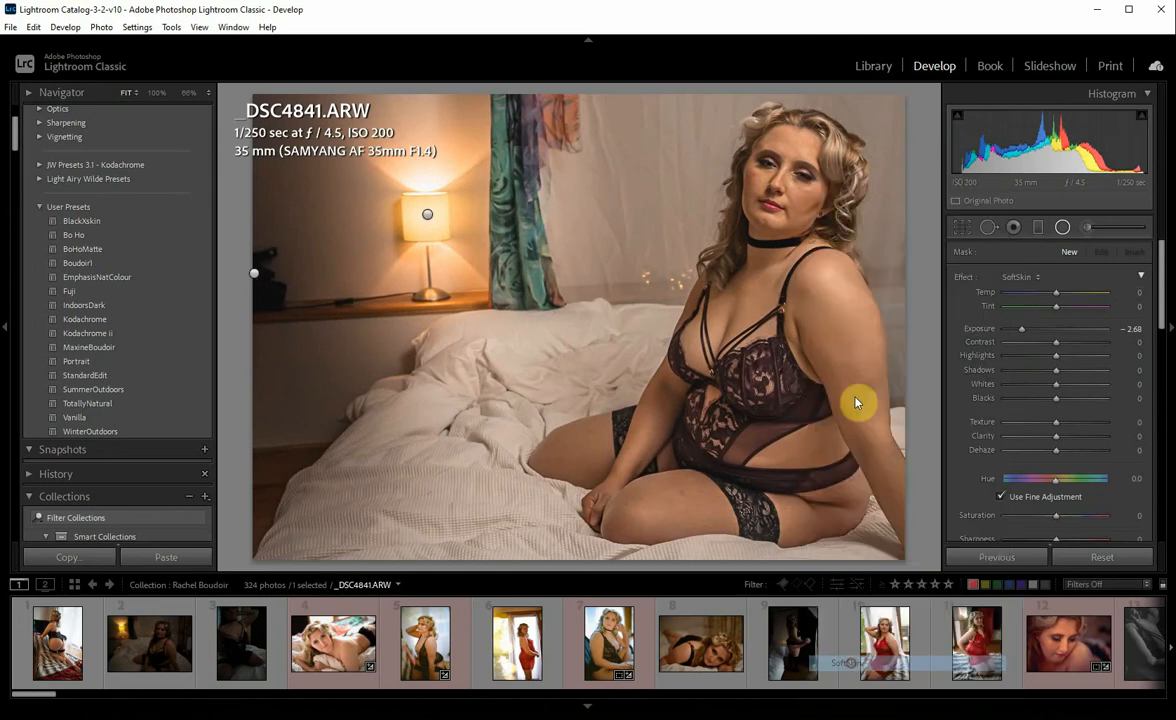
left_click_drag(779, 170, 858, 279)
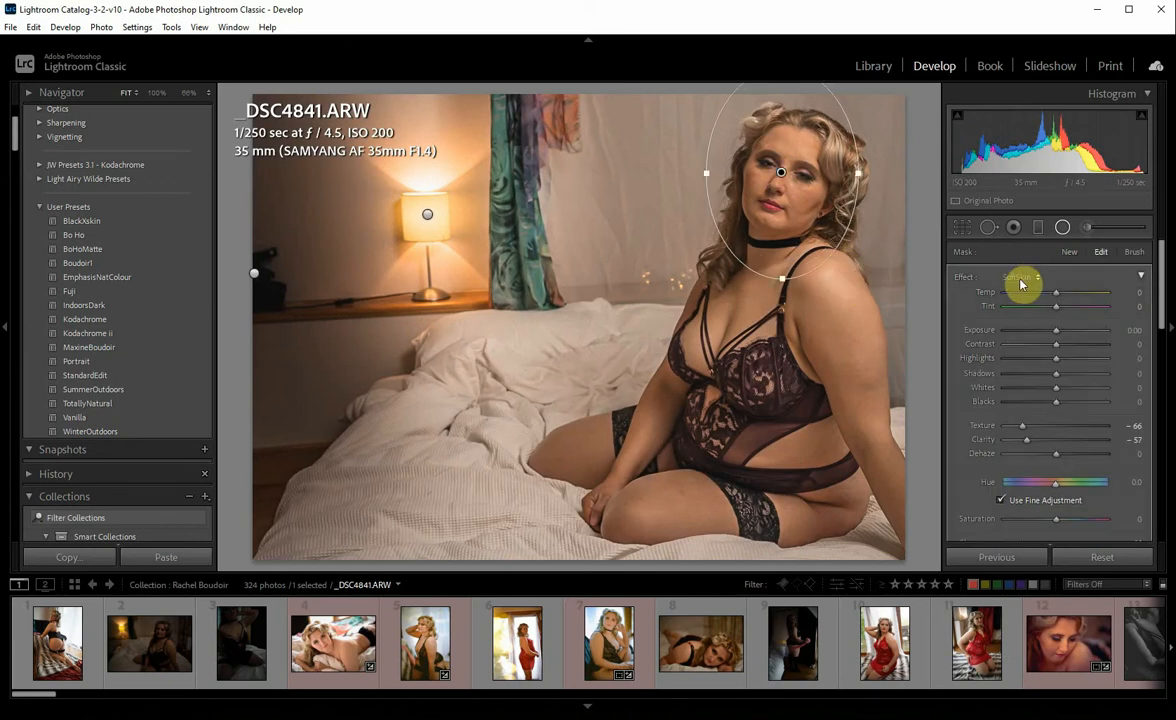
left_click(1022, 278)
left_click(900, 585)
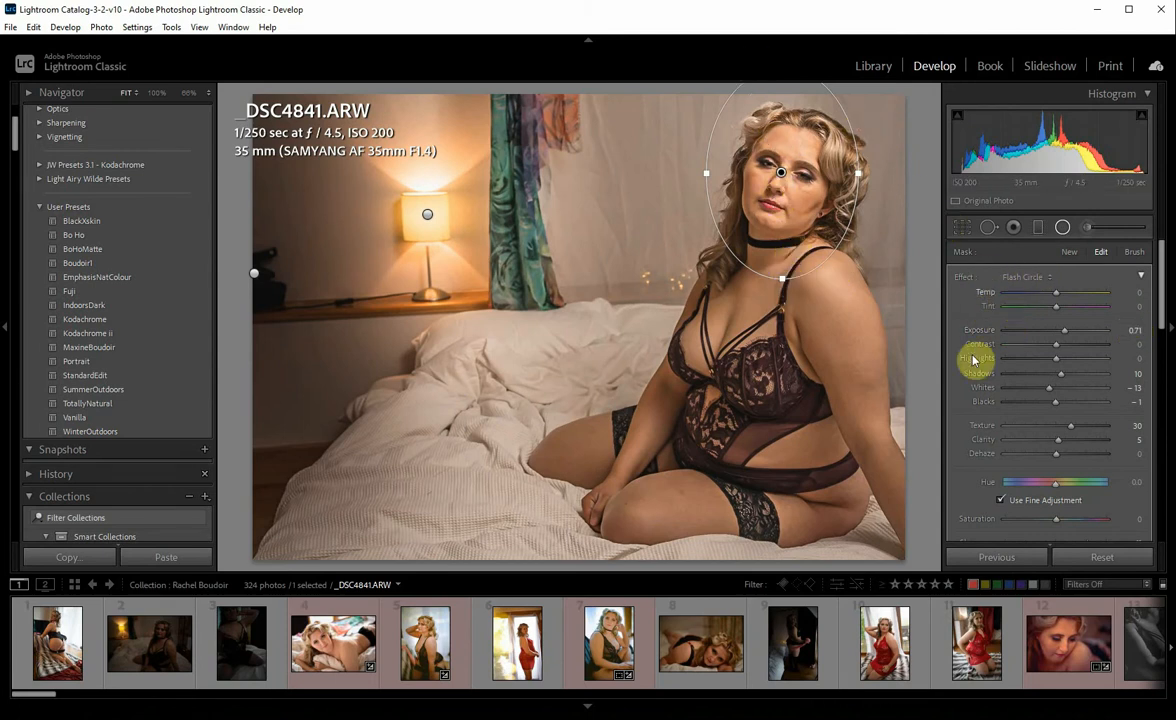
left_click(1064, 235)
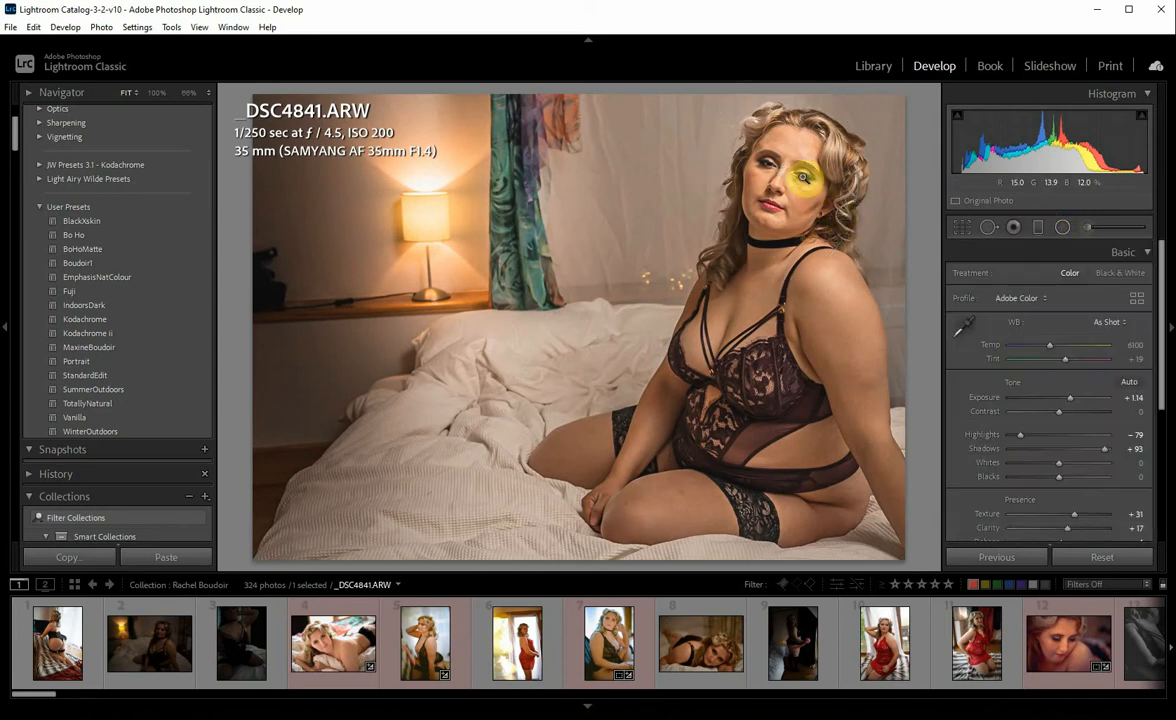
Step: Smooth the model's facial skin at 66% zoom with a SoftSkin adjustment brush and fine-tune the brush's Texture
left_click_drag(797, 180, 717, 320)
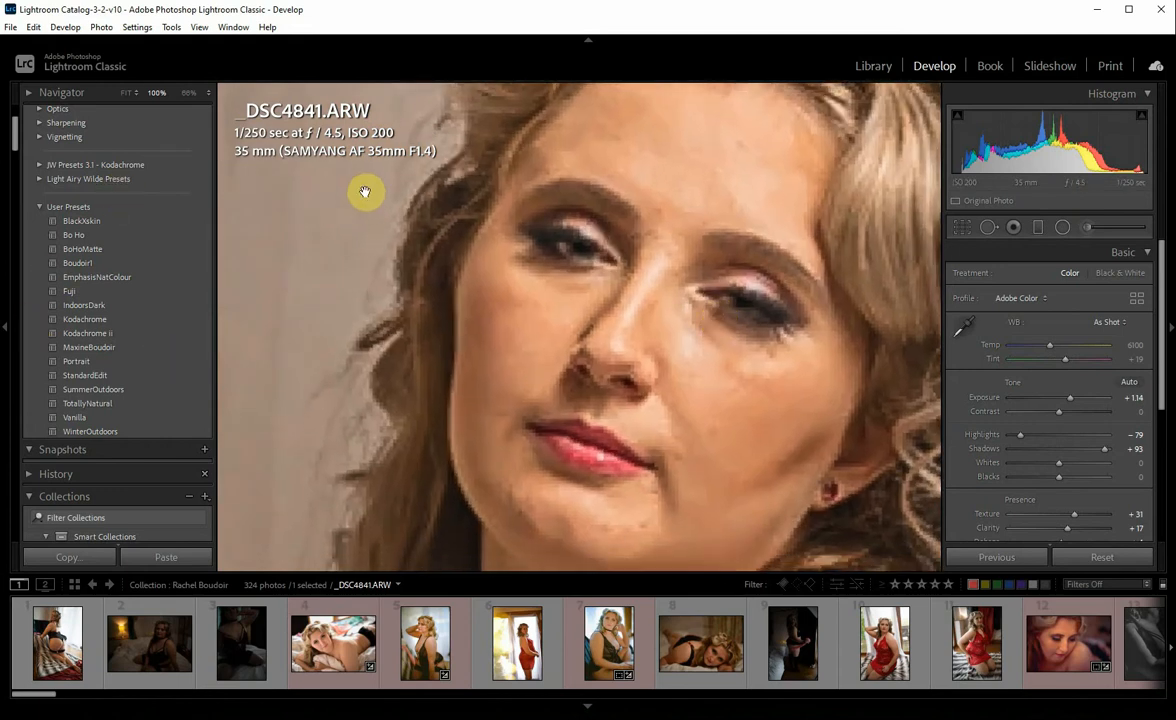
left_click(190, 93)
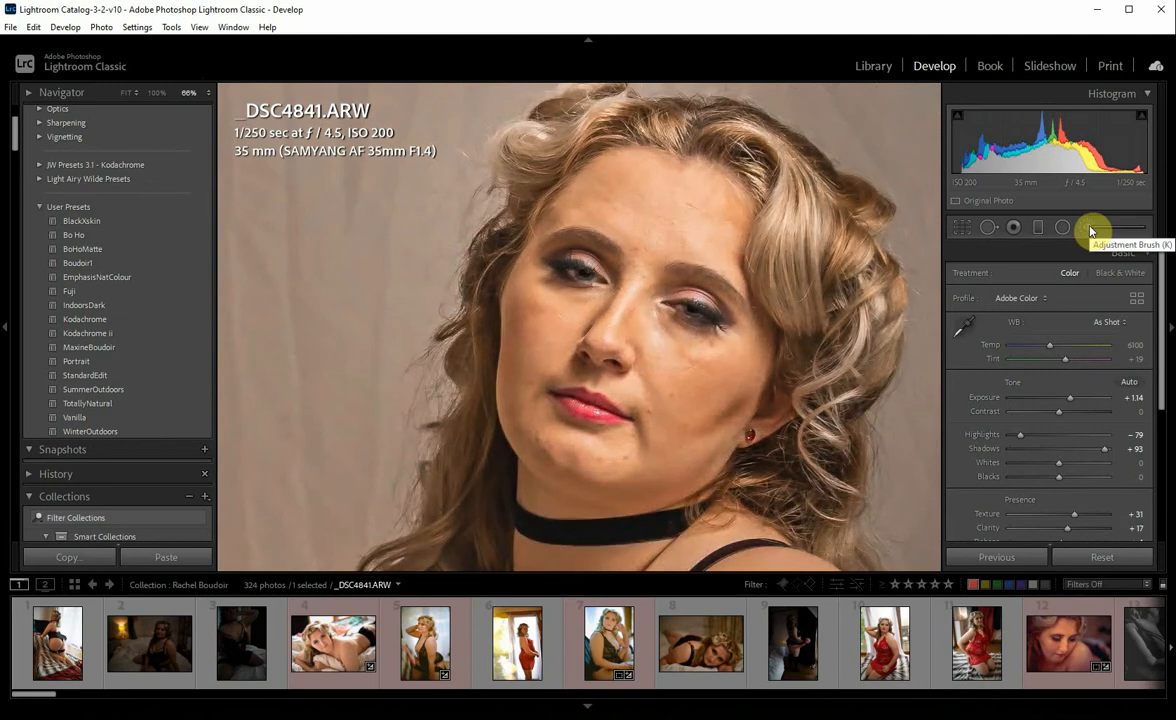
left_click(1091, 231)
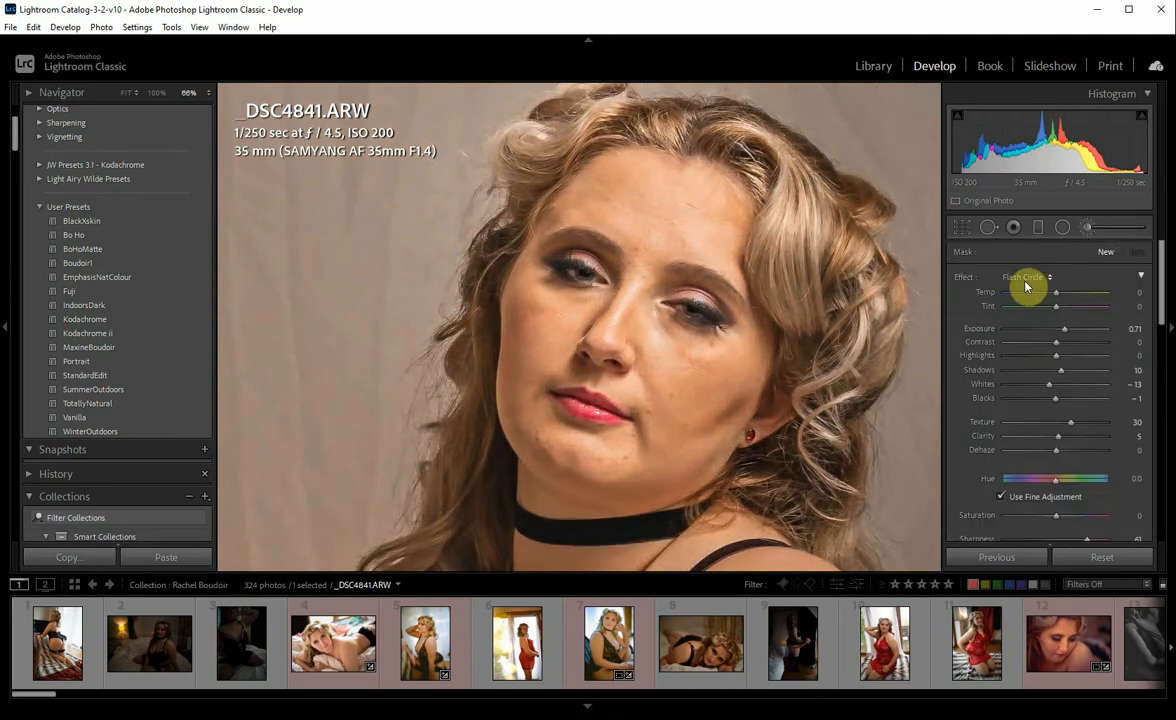
left_click(1029, 281)
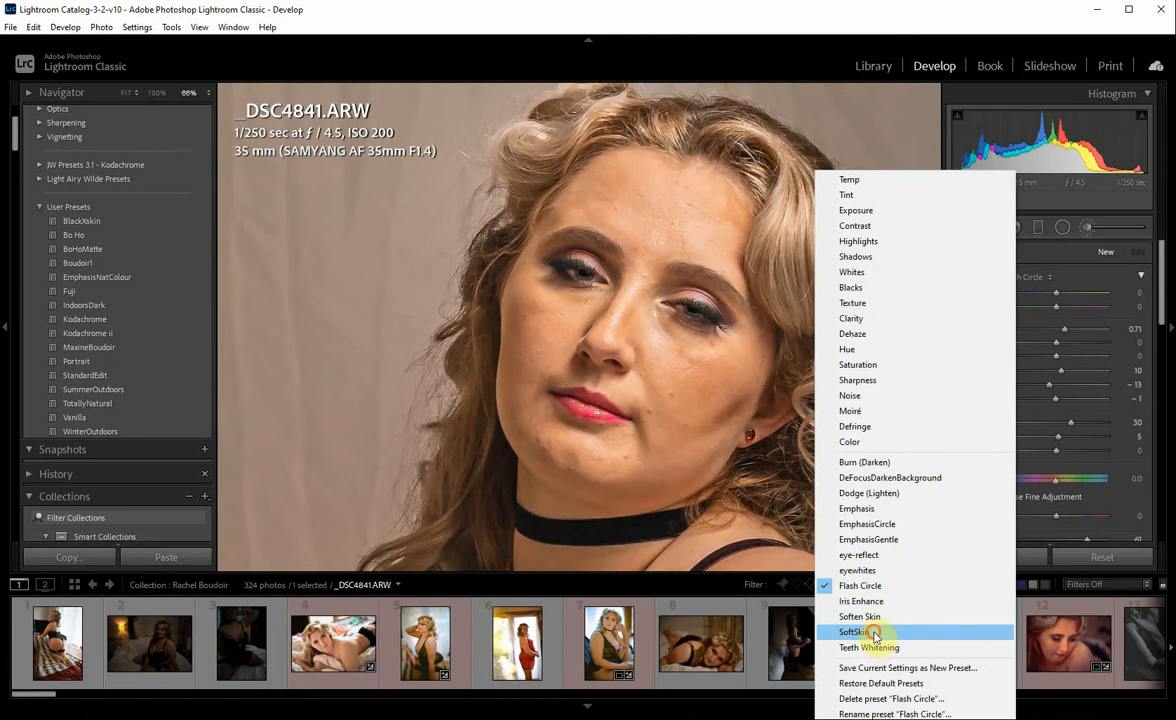
left_click(875, 634)
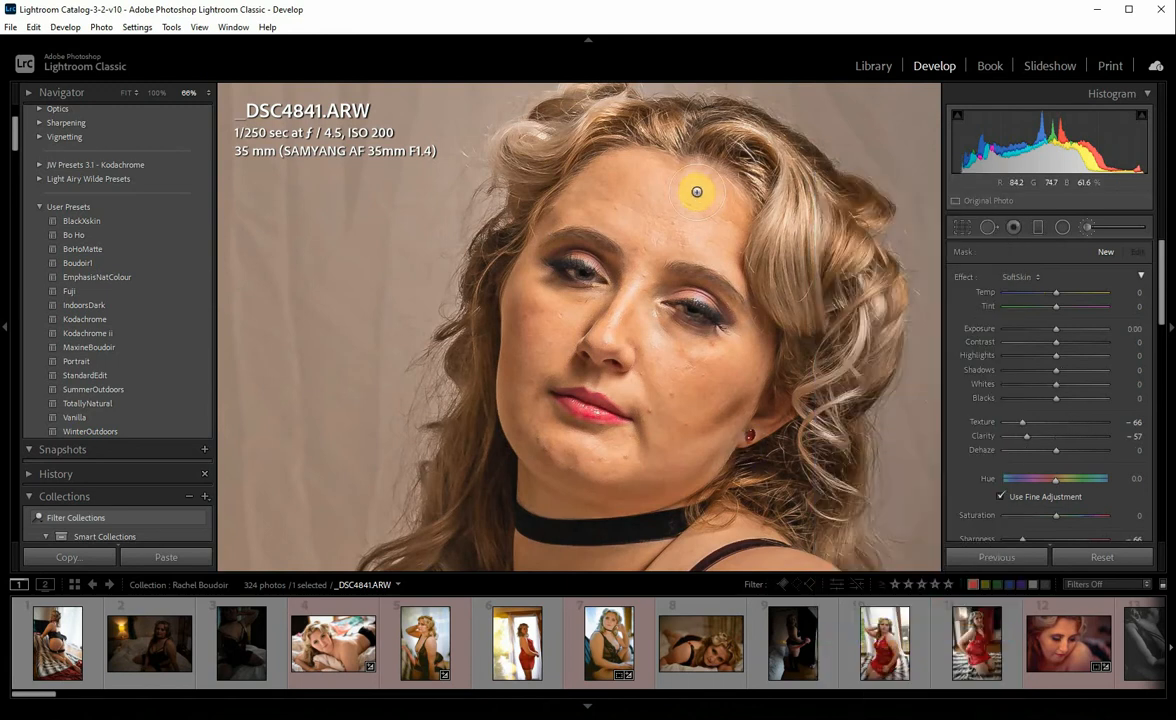
mouse_move(701, 202)
left_mouse_down()
mouse_move(692, 238)
mouse_move(699, 225)
mouse_move(733, 250)
mouse_move(735, 203)
mouse_move(715, 191)
mouse_move(594, 169)
mouse_move(690, 187)
mouse_move(613, 197)
mouse_move(676, 219)
mouse_move(680, 231)
mouse_move(641, 271)
mouse_move(650, 238)
mouse_move(615, 205)
mouse_move(541, 200)
mouse_move(634, 193)
mouse_move(552, 200)
mouse_move(599, 200)
mouse_move(582, 201)
mouse_move(645, 242)
mouse_move(714, 244)
mouse_move(716, 202)
mouse_move(664, 208)
mouse_move(626, 337)
mouse_move(623, 323)
mouse_move(602, 345)
mouse_move(634, 308)
mouse_move(686, 355)
mouse_move(724, 364)
mouse_move(697, 359)
mouse_move(754, 345)
mouse_move(707, 357)
mouse_move(654, 331)
mouse_move(716, 364)
mouse_move(673, 358)
mouse_move(686, 367)
mouse_move(667, 400)
mouse_move(709, 377)
mouse_move(699, 418)
mouse_move(743, 364)
mouse_move(730, 430)
mouse_move(750, 383)
mouse_move(727, 428)
mouse_move(643, 483)
left_mouse_up()
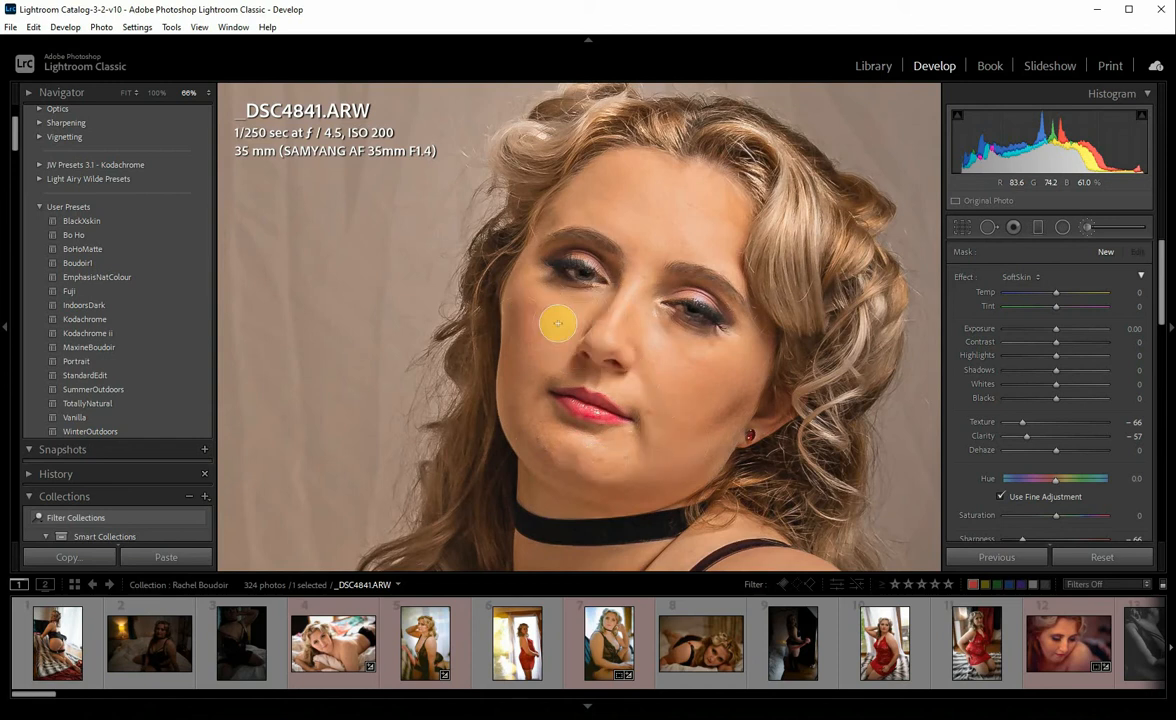
left_click(725, 356)
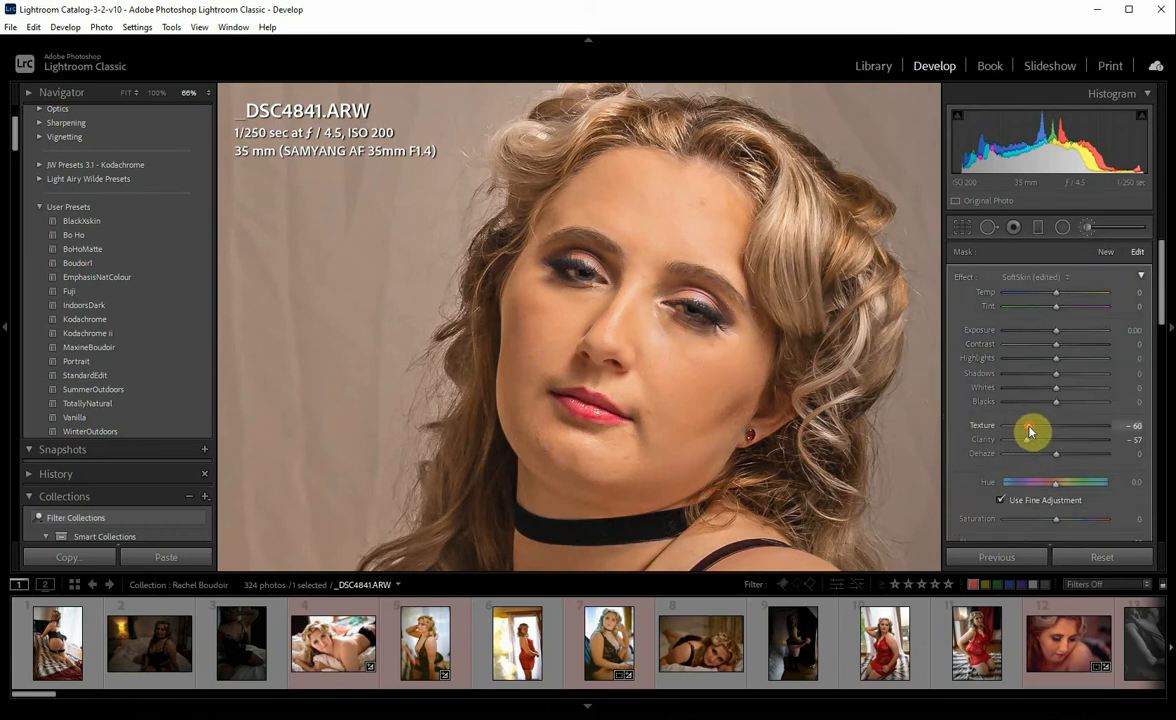
left_click_drag(1030, 431, 1034, 452)
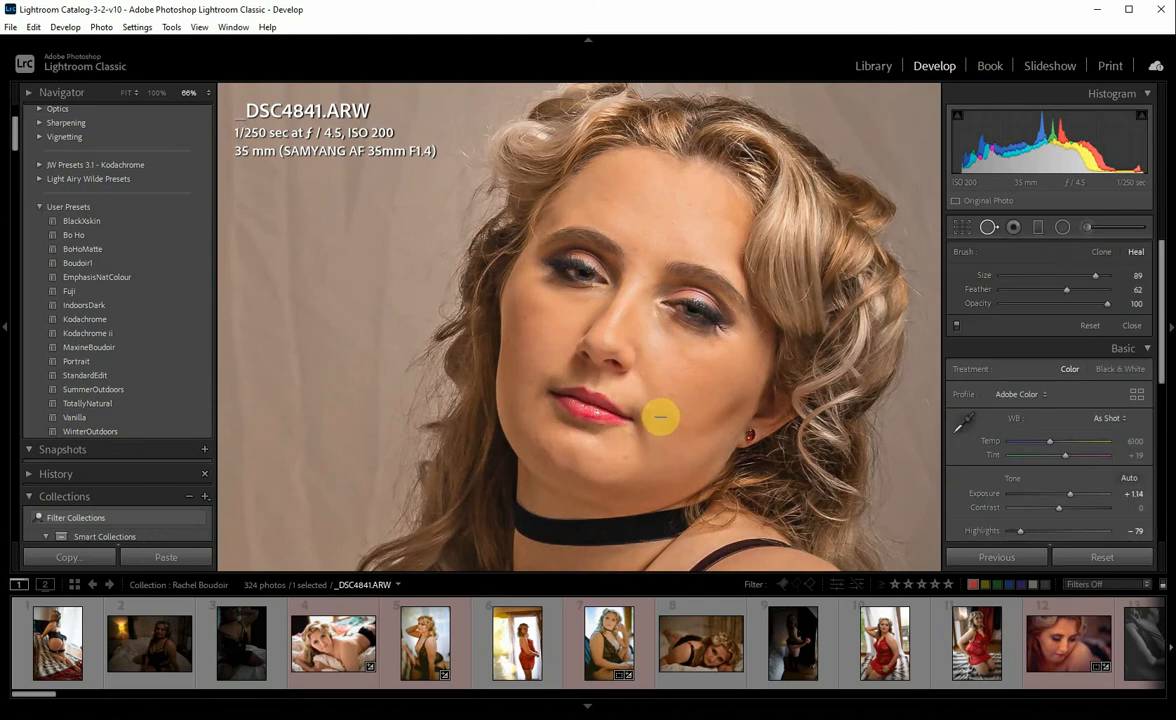
Step: Heal the blemishes beside the mouth corner, on the cheek and on the chin with a size 29 healing brush
scroll(660, 418, "down", 1)
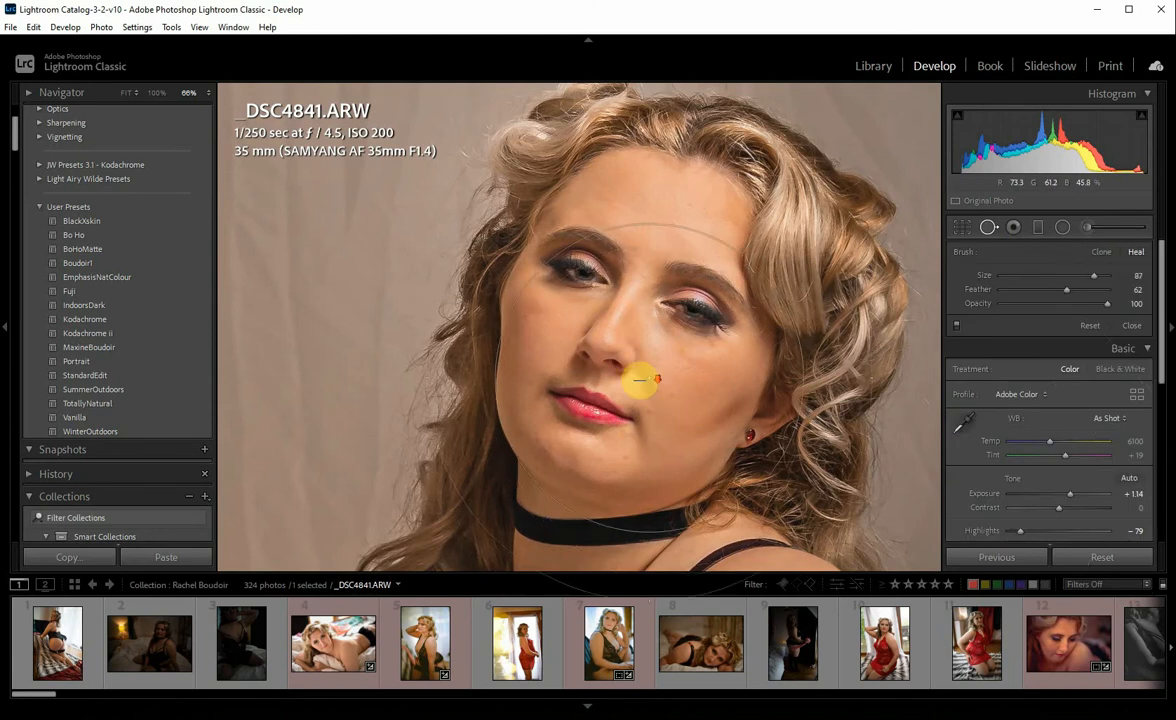
scroll(590, 366, "down", 1)
left_click_drag(1095, 277, 1032, 282)
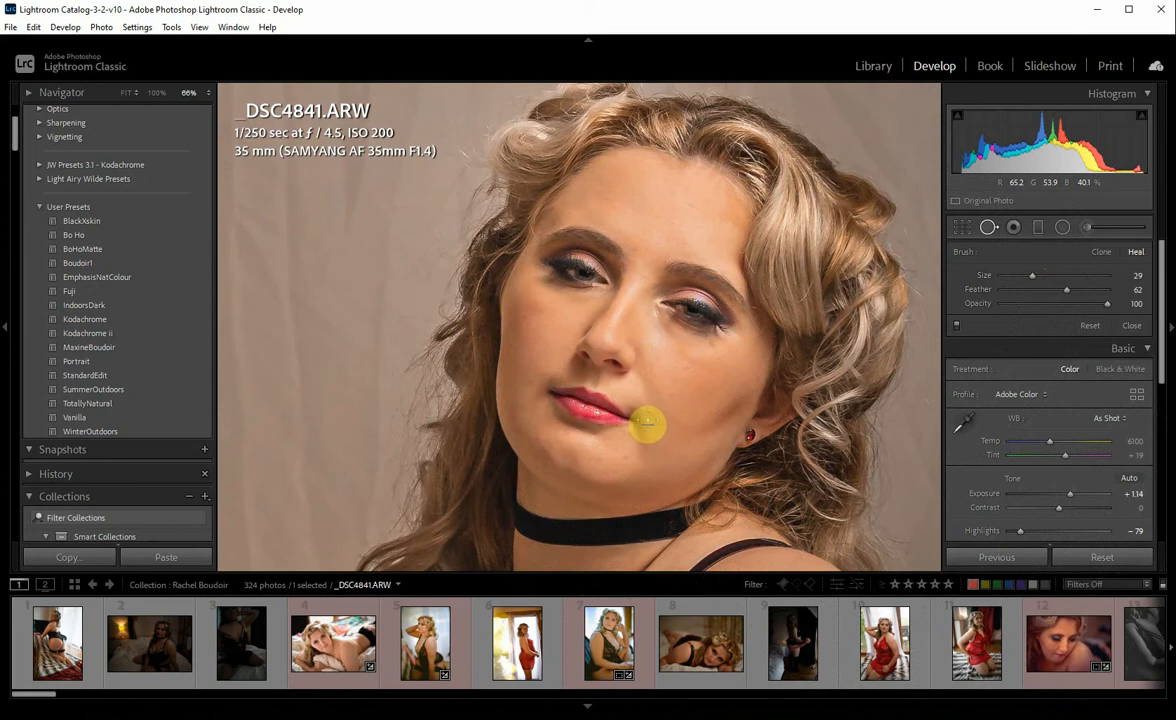
left_click(648, 415)
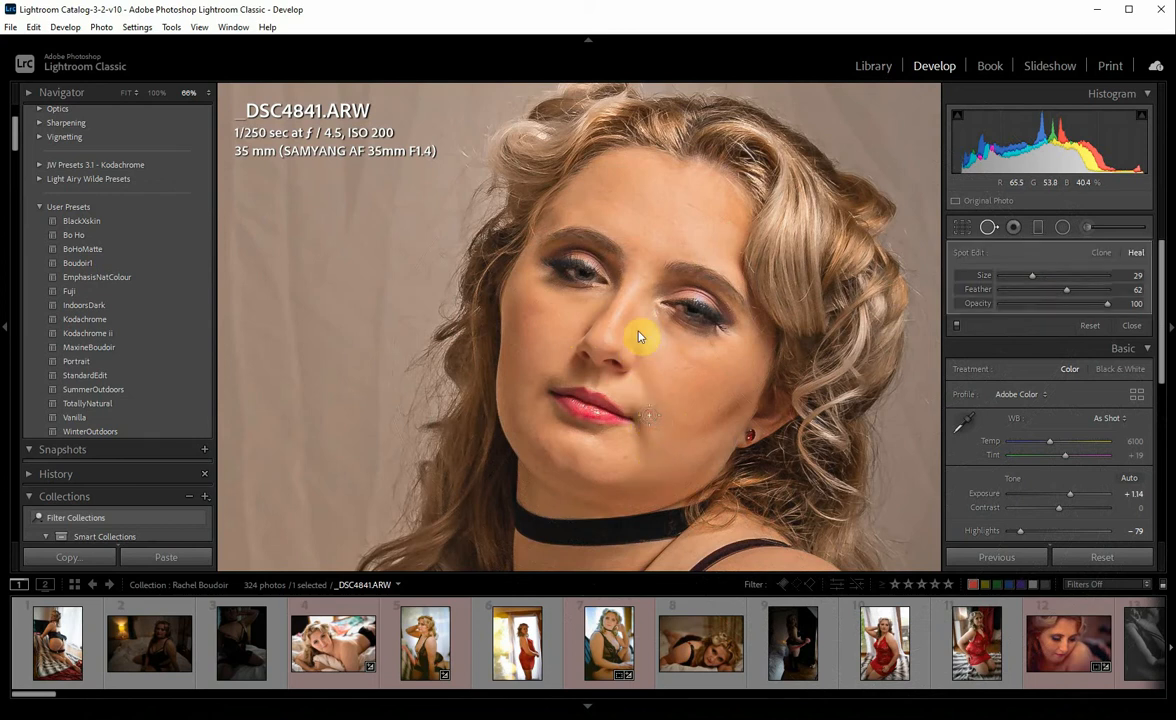
left_click(673, 396)
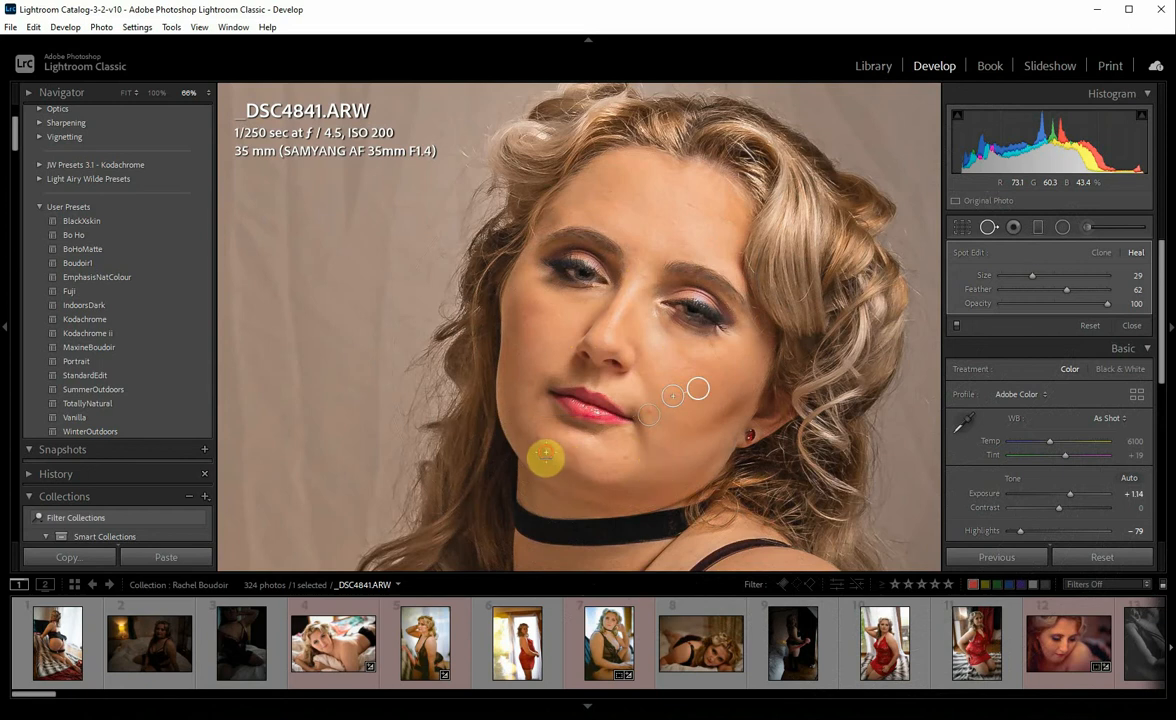
left_click(627, 462)
left_click(565, 456)
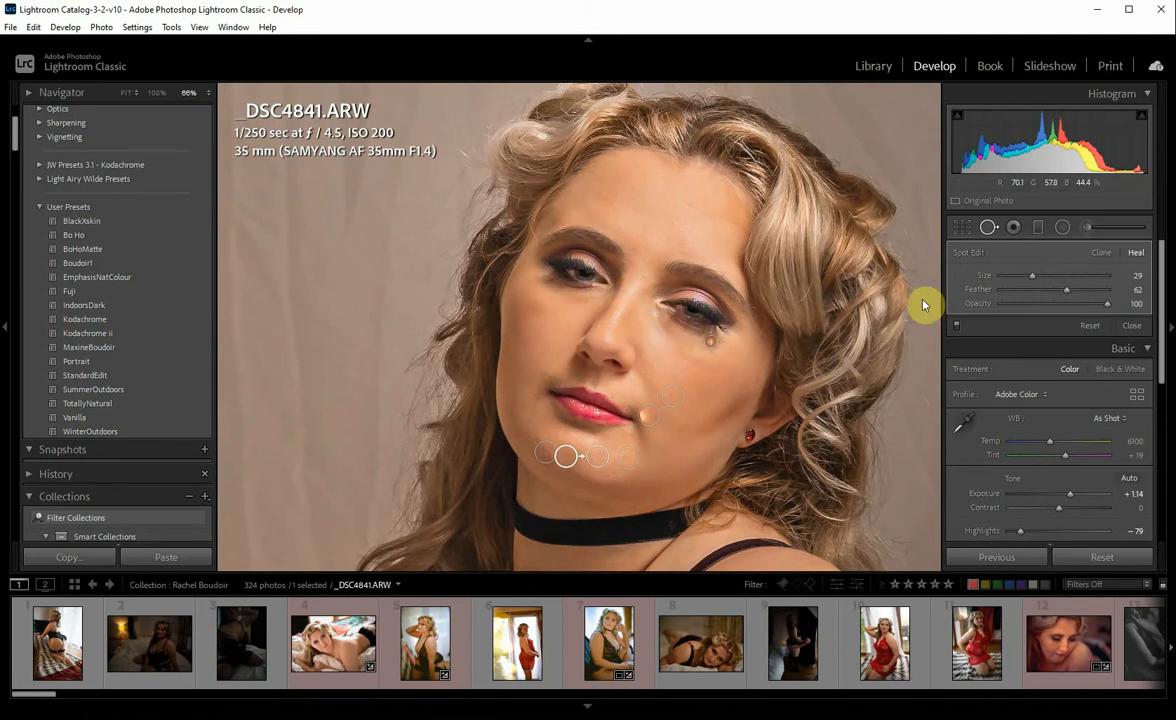
left_click(987, 230)
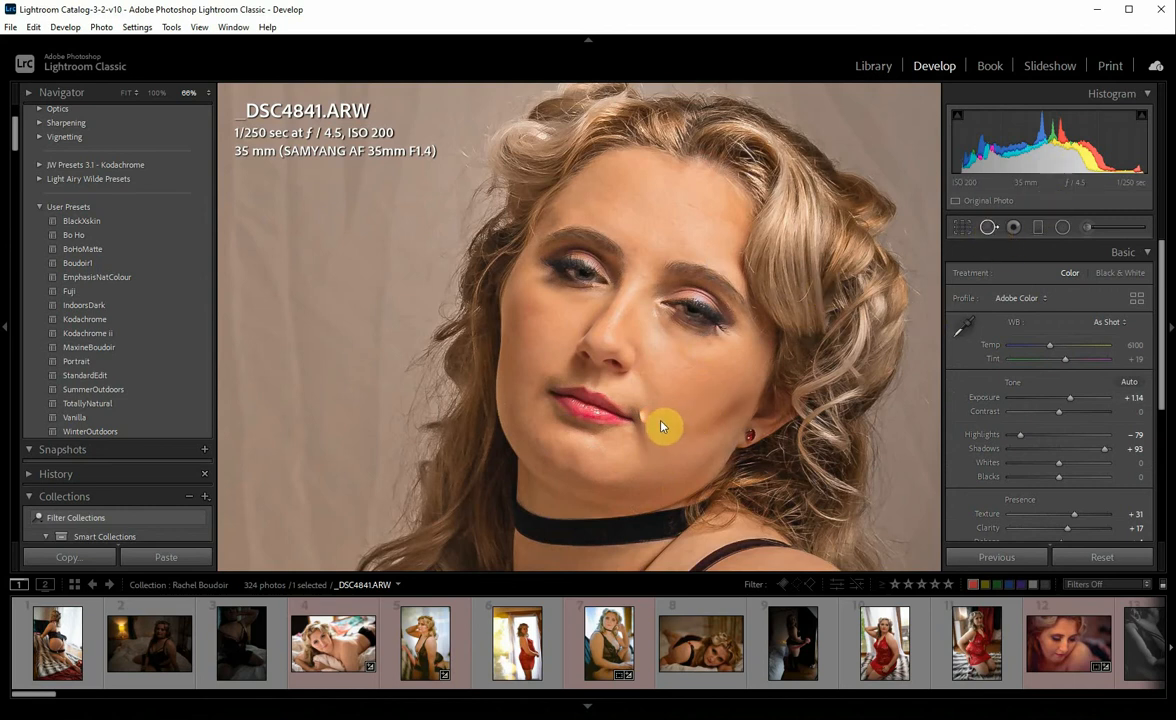
Step: Delete the heal spot beside the mouth corner and heal that area again, sampling from the nearby cheek
key("q")
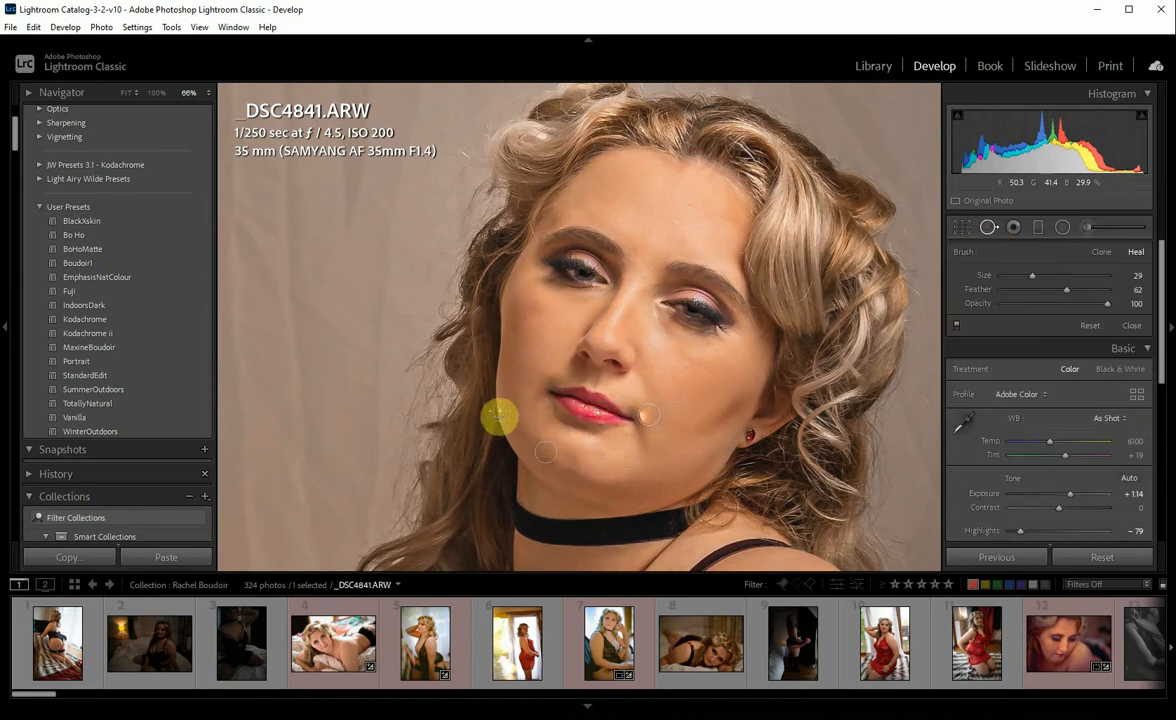
left_click(645, 420)
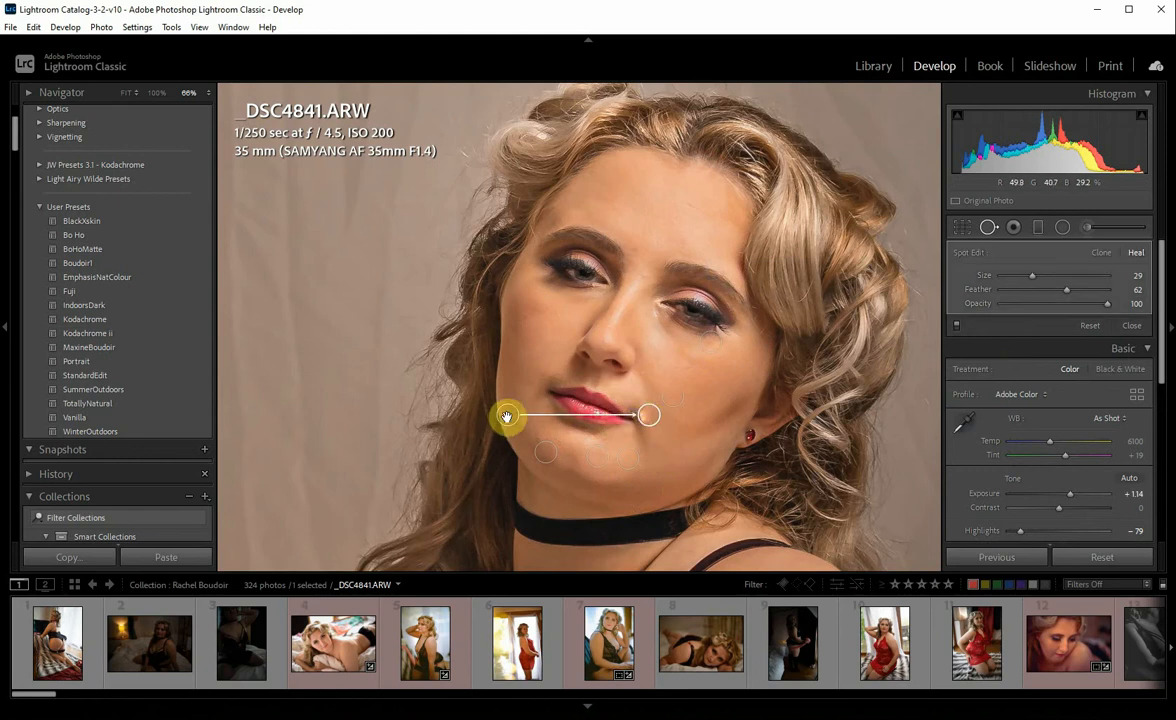
left_click_drag(507, 417, 683, 451)
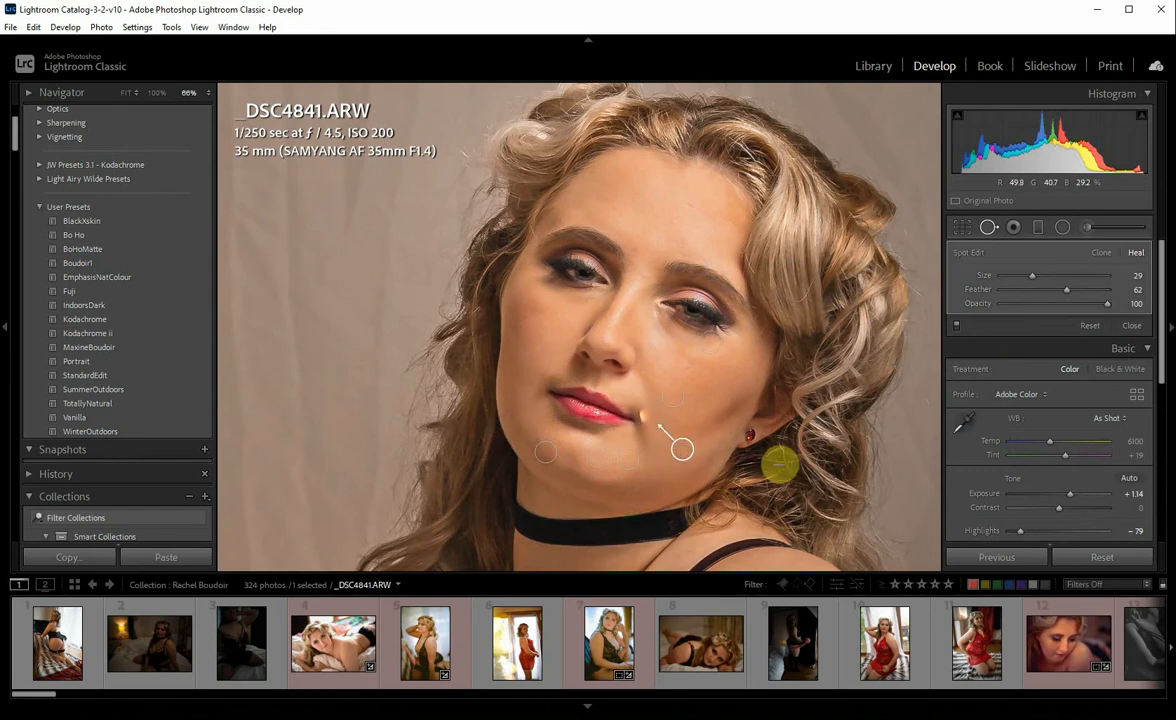
left_click_drag(680, 449, 687, 434)
right_click(692, 438)
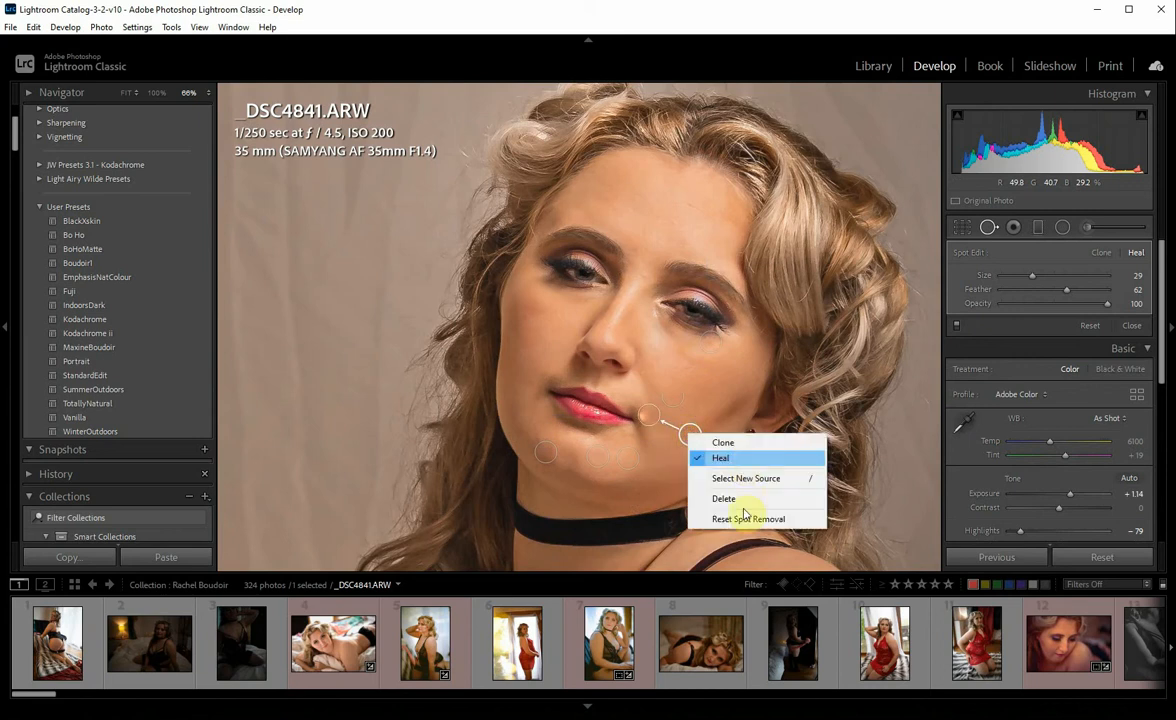
left_click(743, 497)
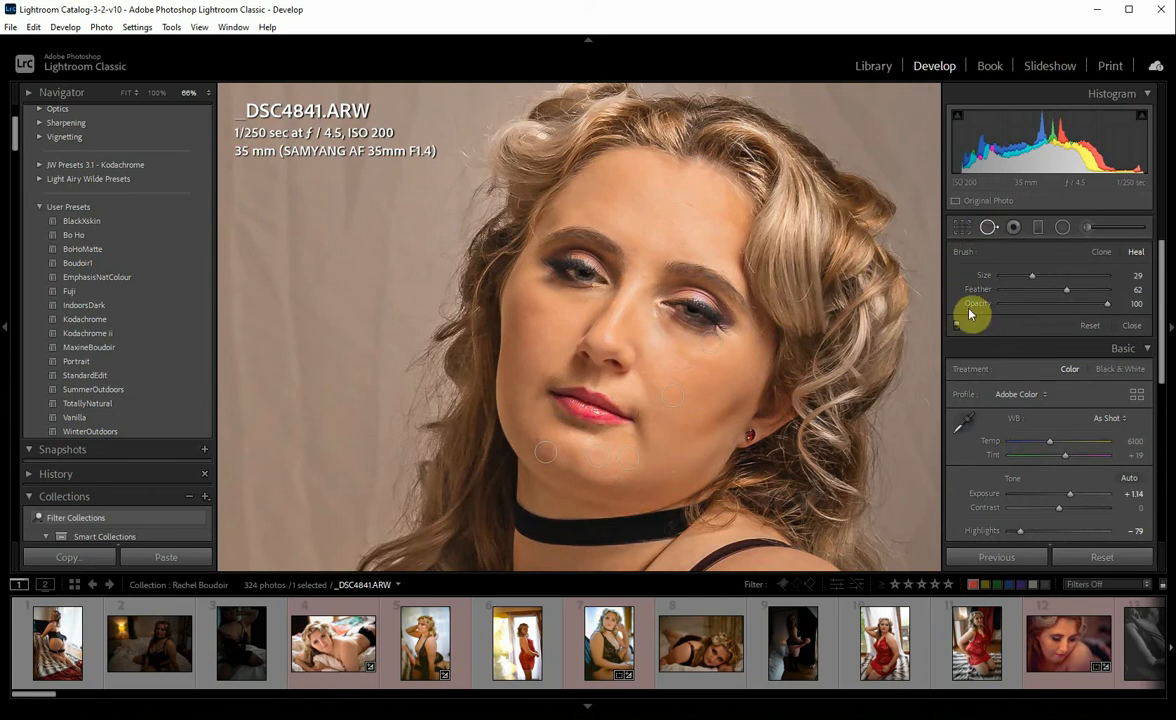
key("q")
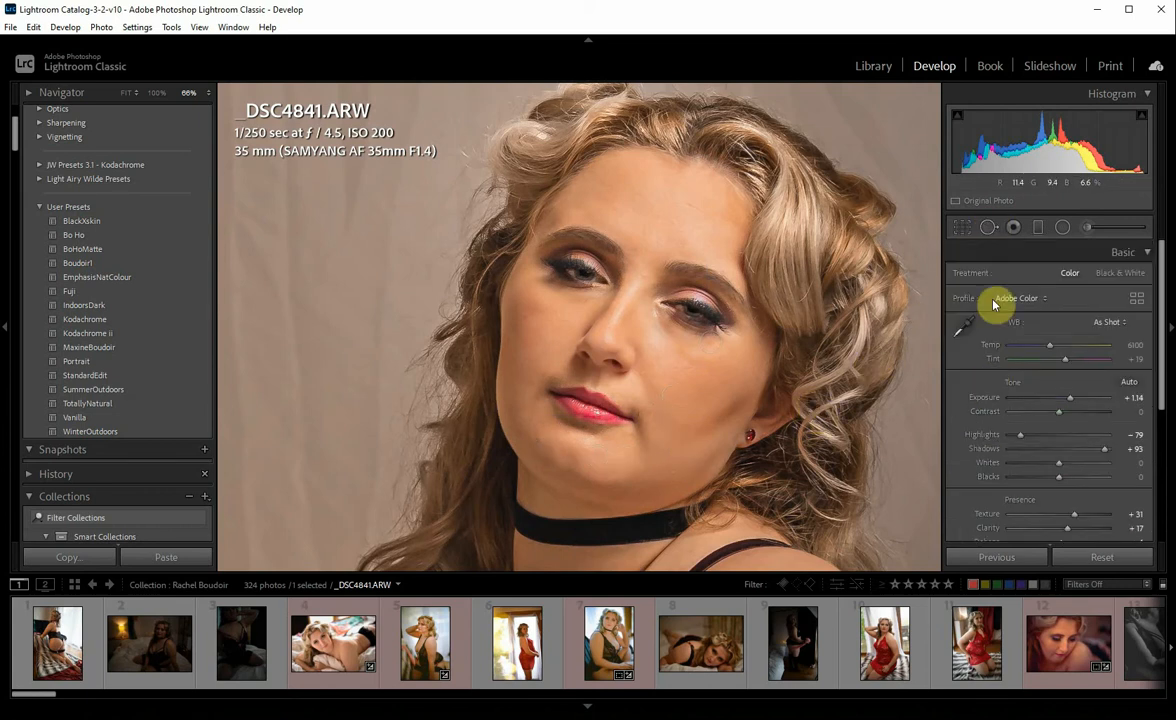
left_click(991, 229)
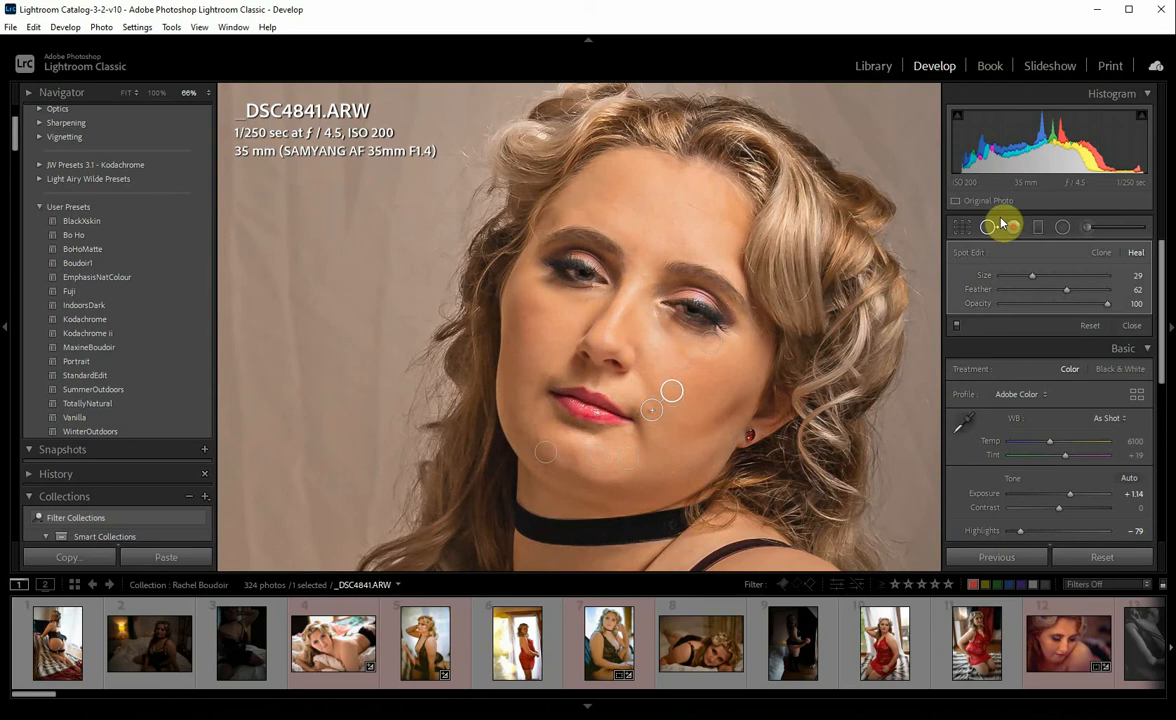
key("q")
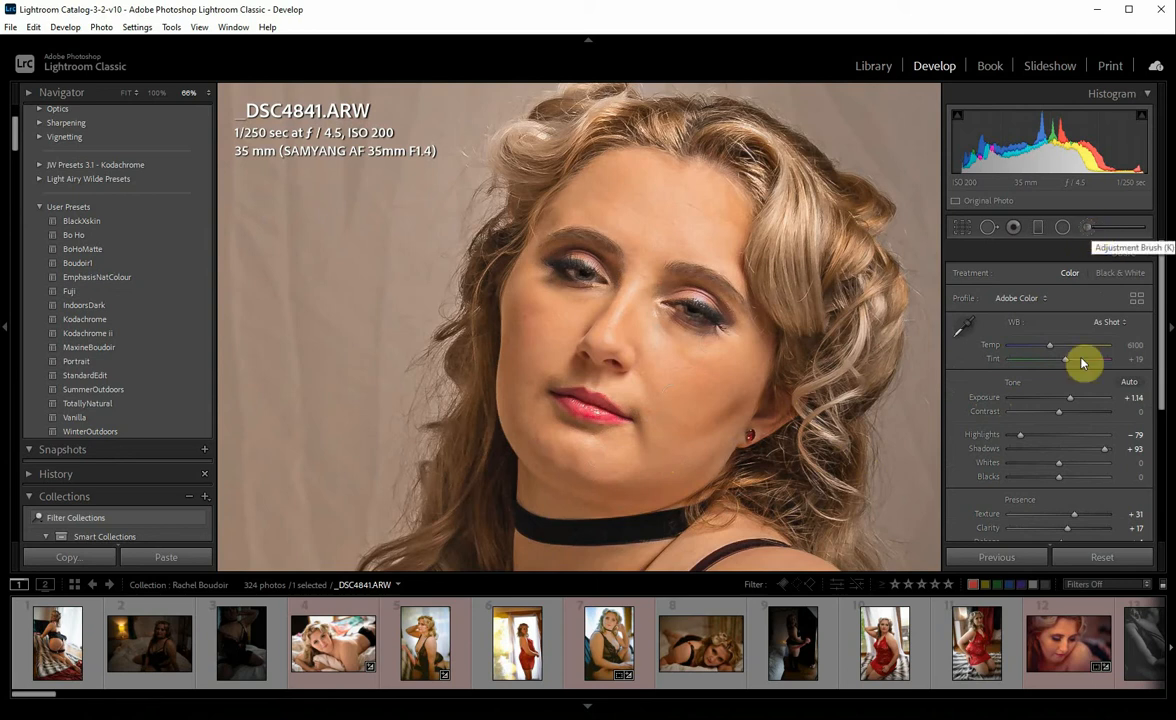
Step: Darken the shaded areas around the nose bridge, eyes and jawline with a Burn (Darken) adjustment brush
left_click(1079, 230)
left_click(1018, 280)
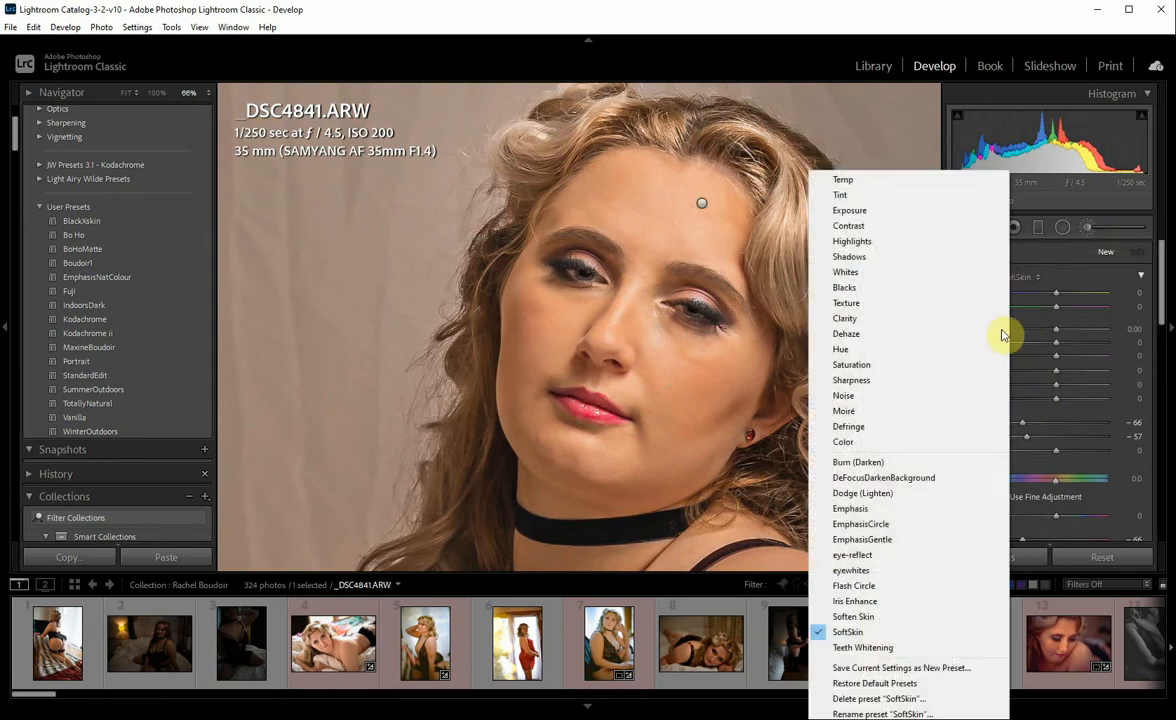
left_click(885, 462)
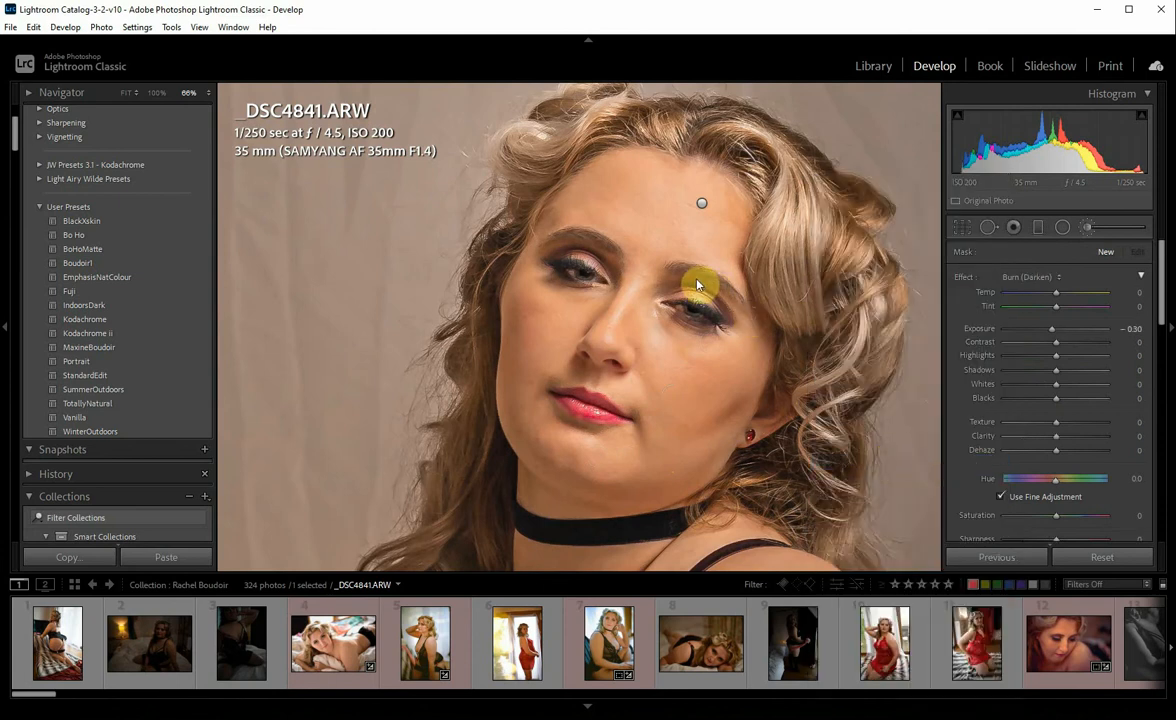
mouse_move(679, 280)
left_mouse_down()
mouse_move(659, 286)
mouse_move(677, 276)
mouse_move(734, 313)
mouse_move(683, 281)
left_mouse_up()
mouse_move(598, 281)
left_mouse_down()
mouse_move(591, 260)
mouse_move(606, 273)
mouse_move(560, 242)
left_mouse_up()
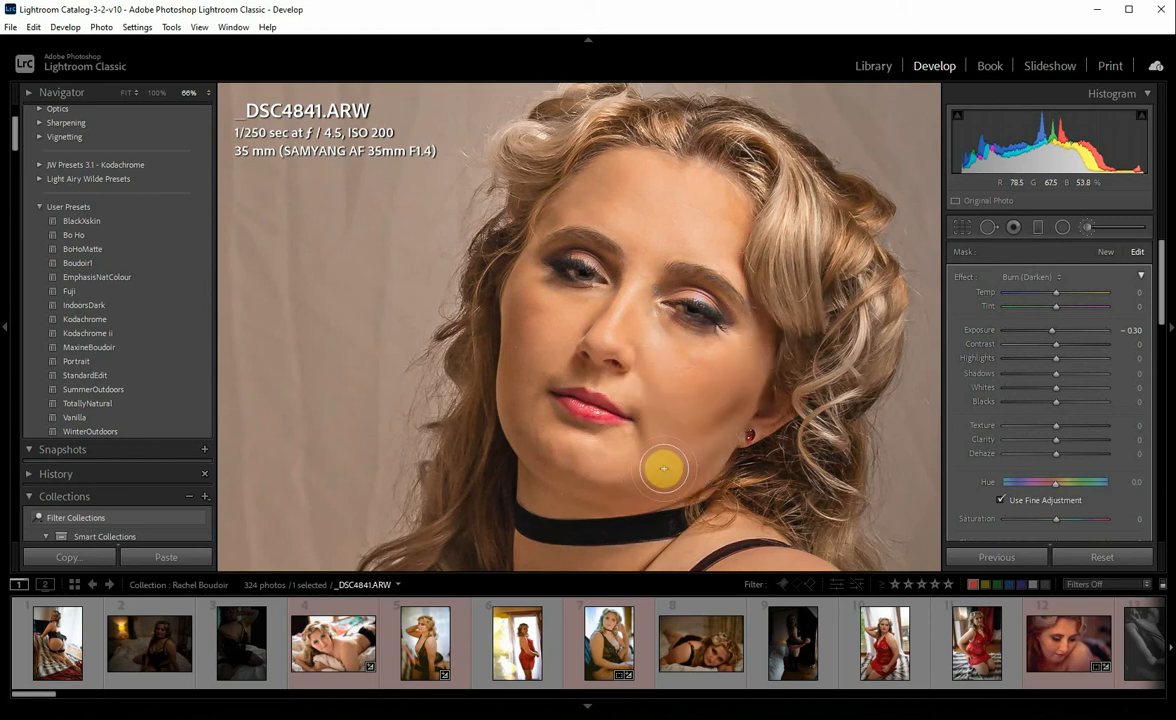
left_click_drag(661, 467, 606, 470)
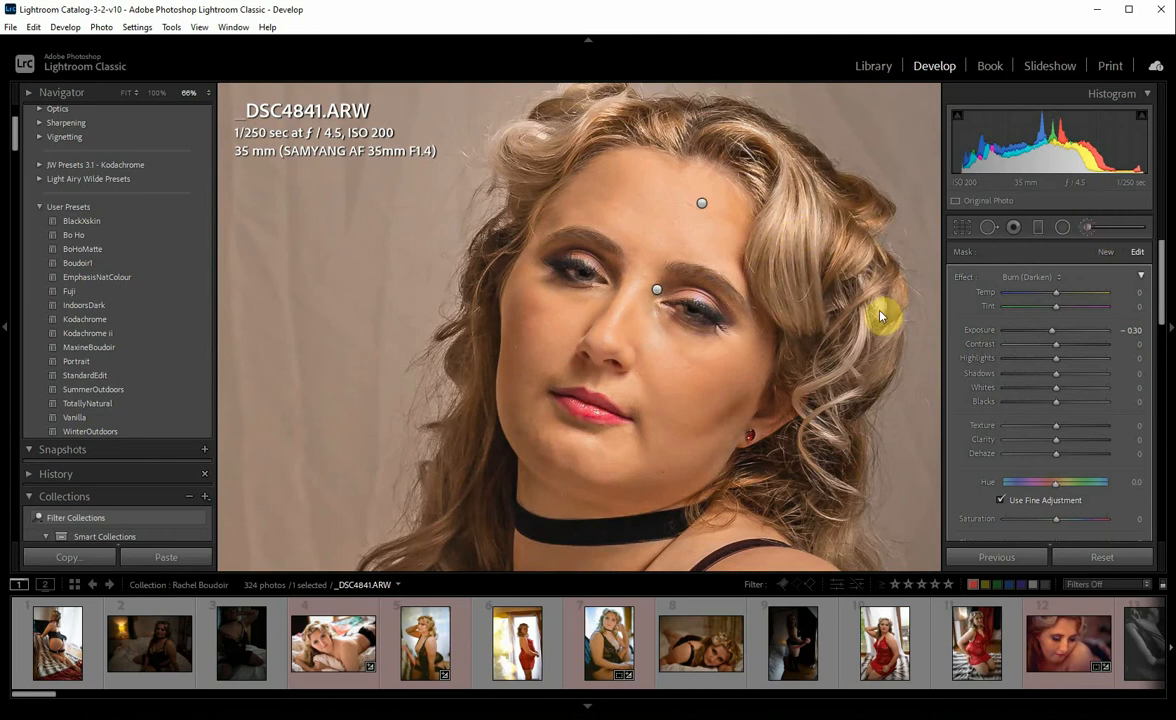
key("k")
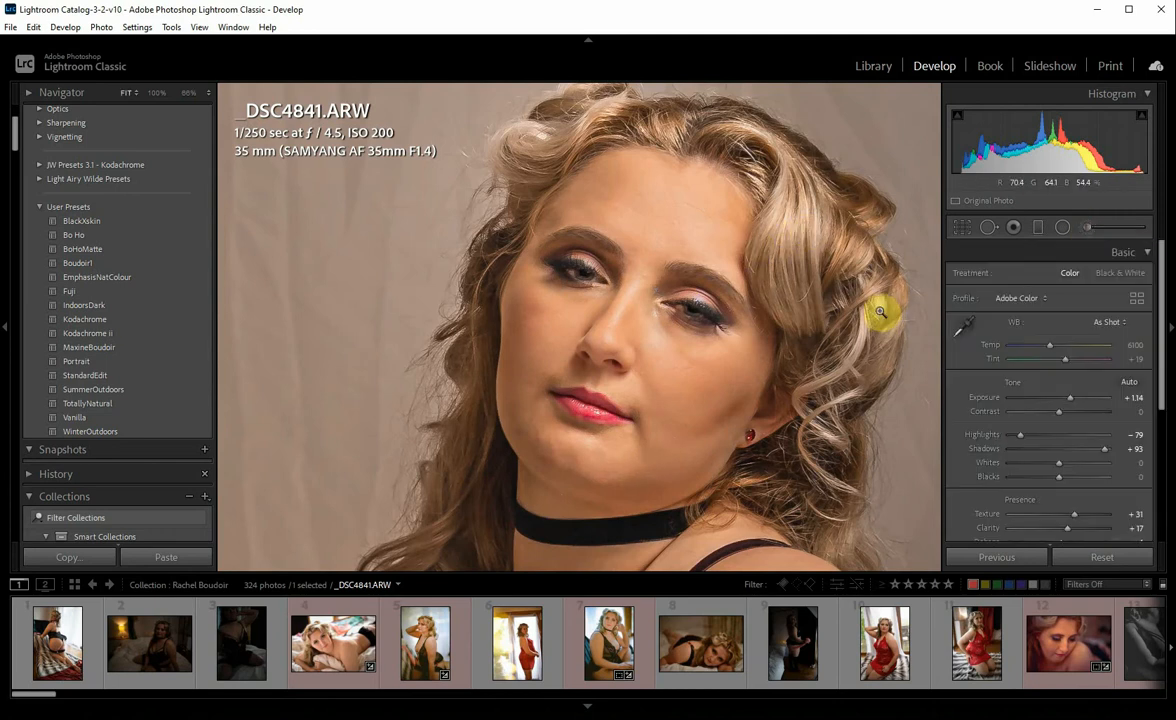
Step: Brighten both of the model's eyes with a new adjustment brush using the Flash Circle effect
left_click(880, 312)
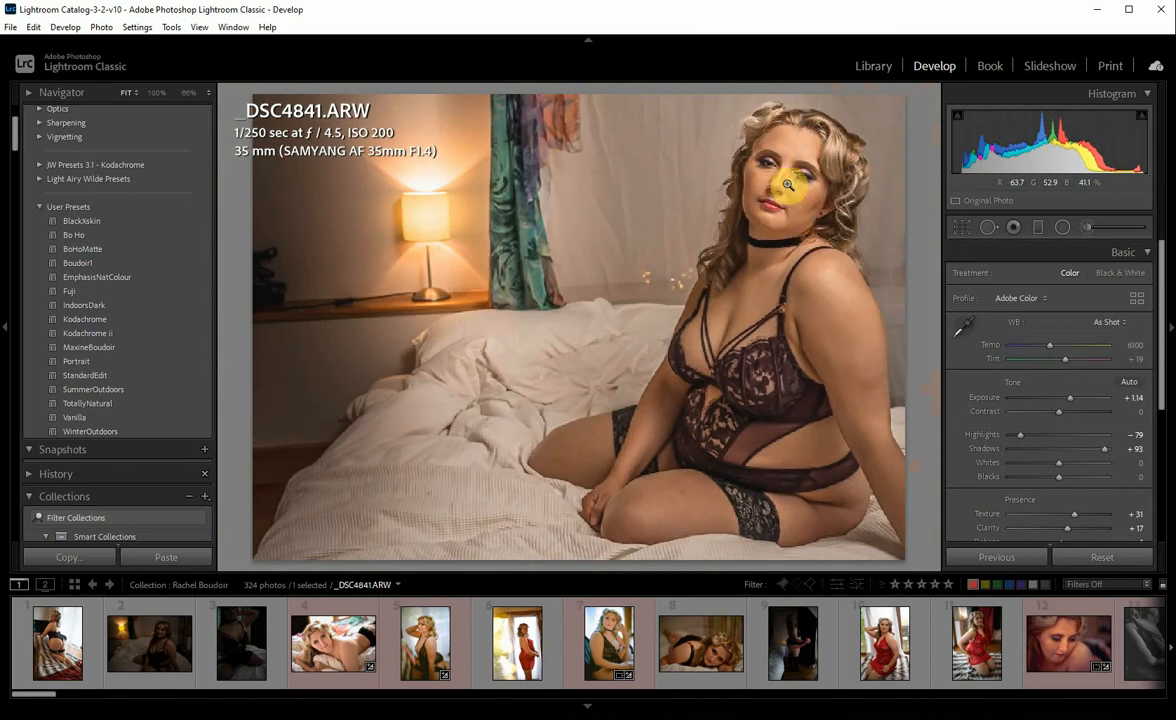
key("z")
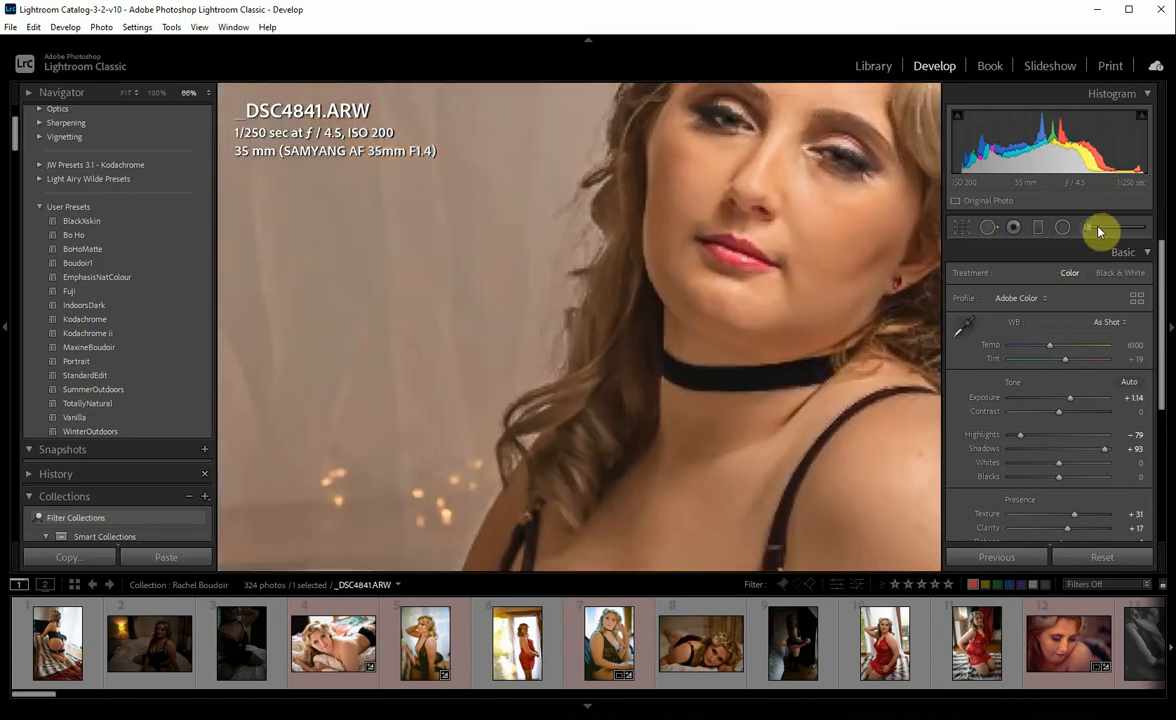
left_click_drag(760, 183, 664, 273)
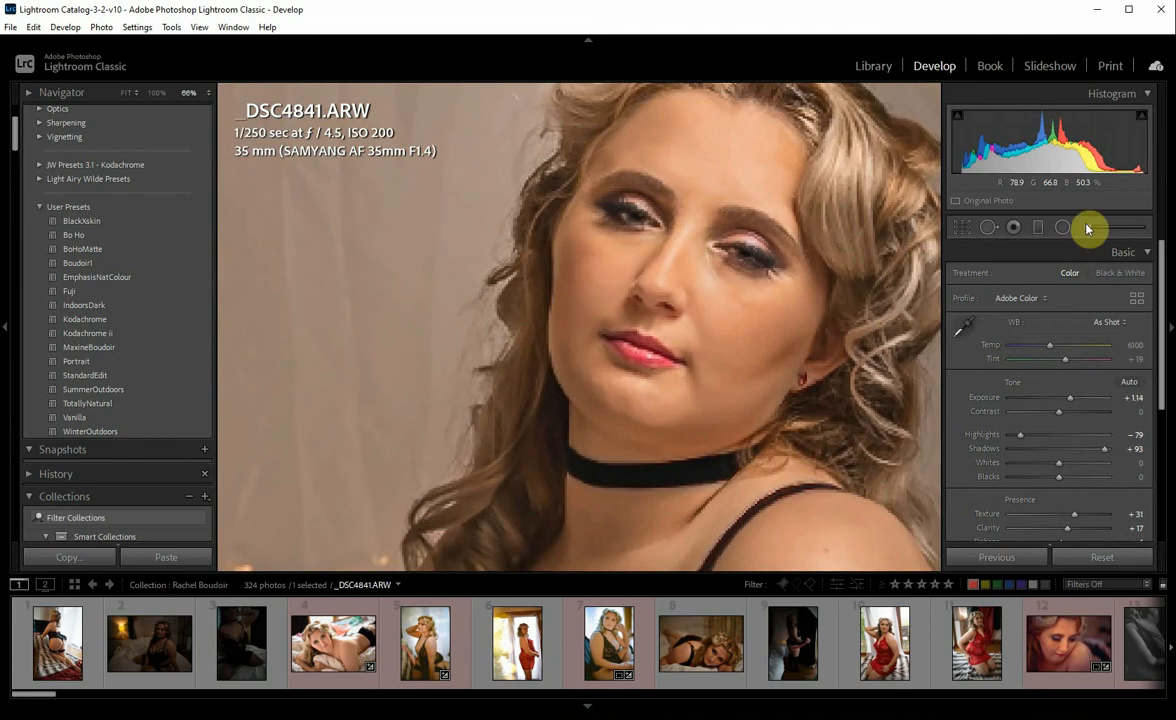
key("k")
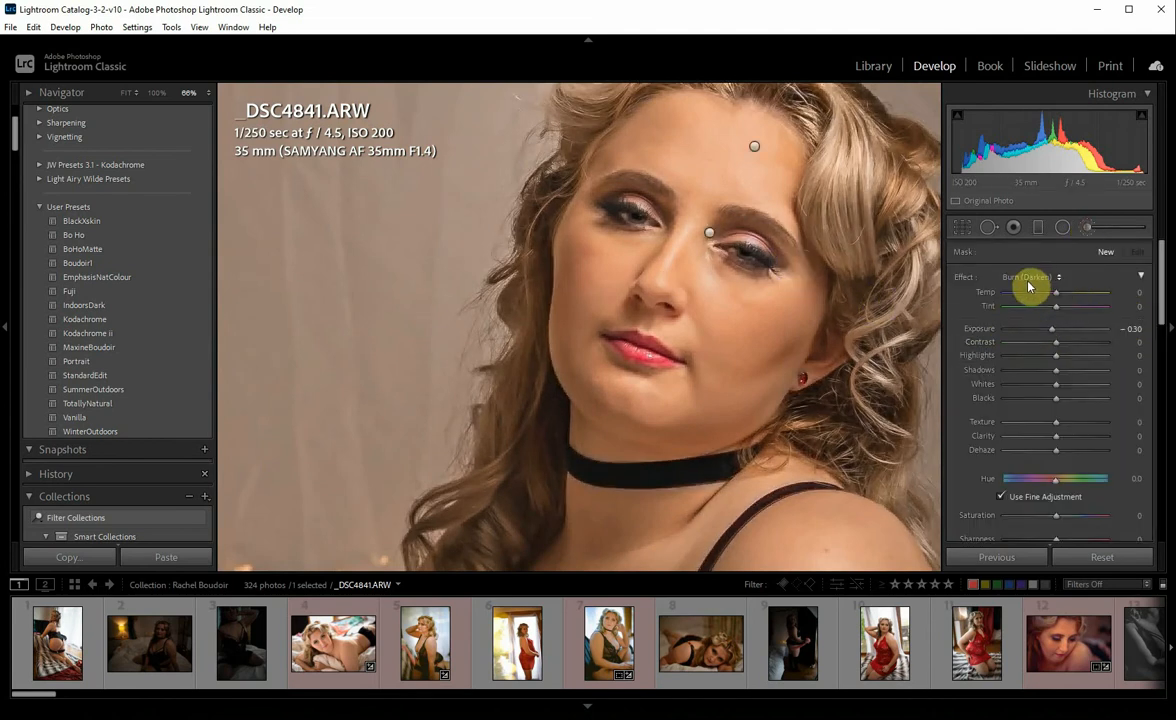
left_click(1025, 280)
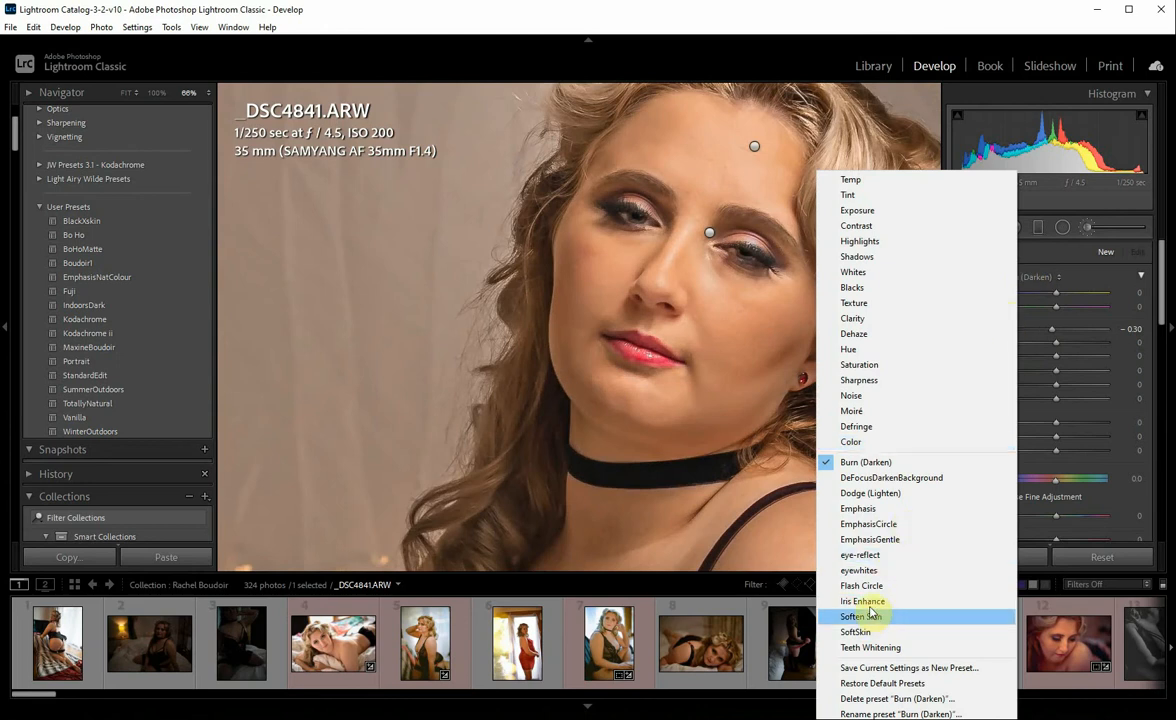
left_click(795, 538)
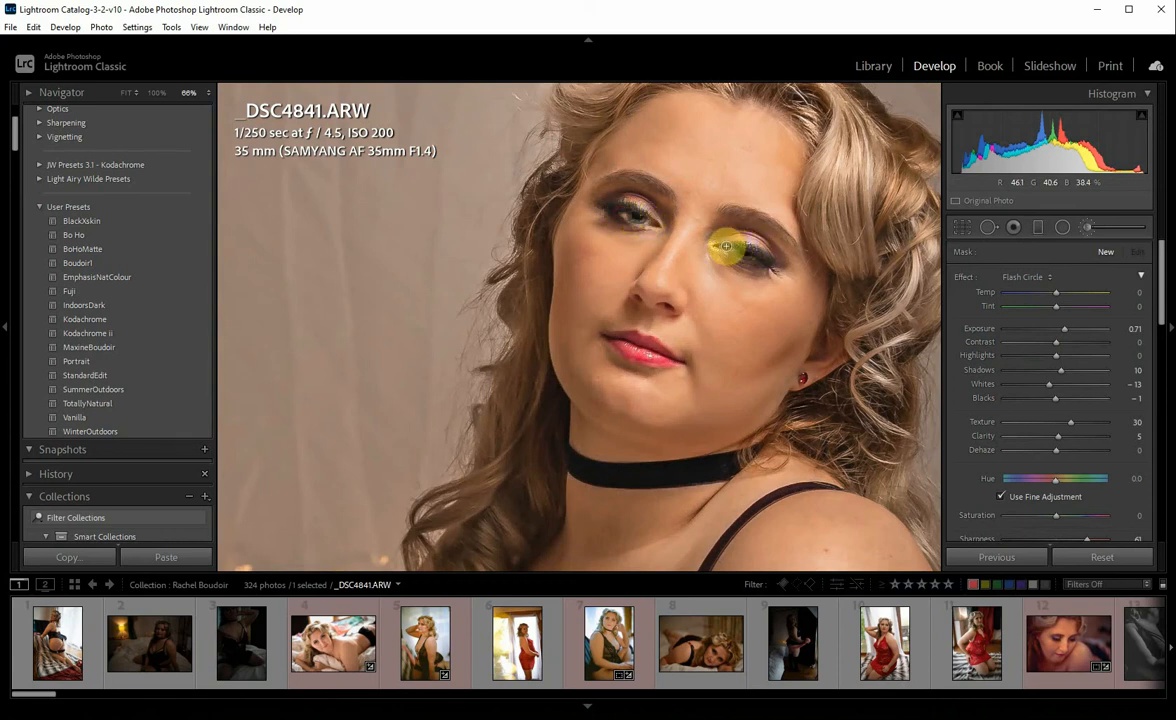
left_click_drag(733, 249, 743, 254)
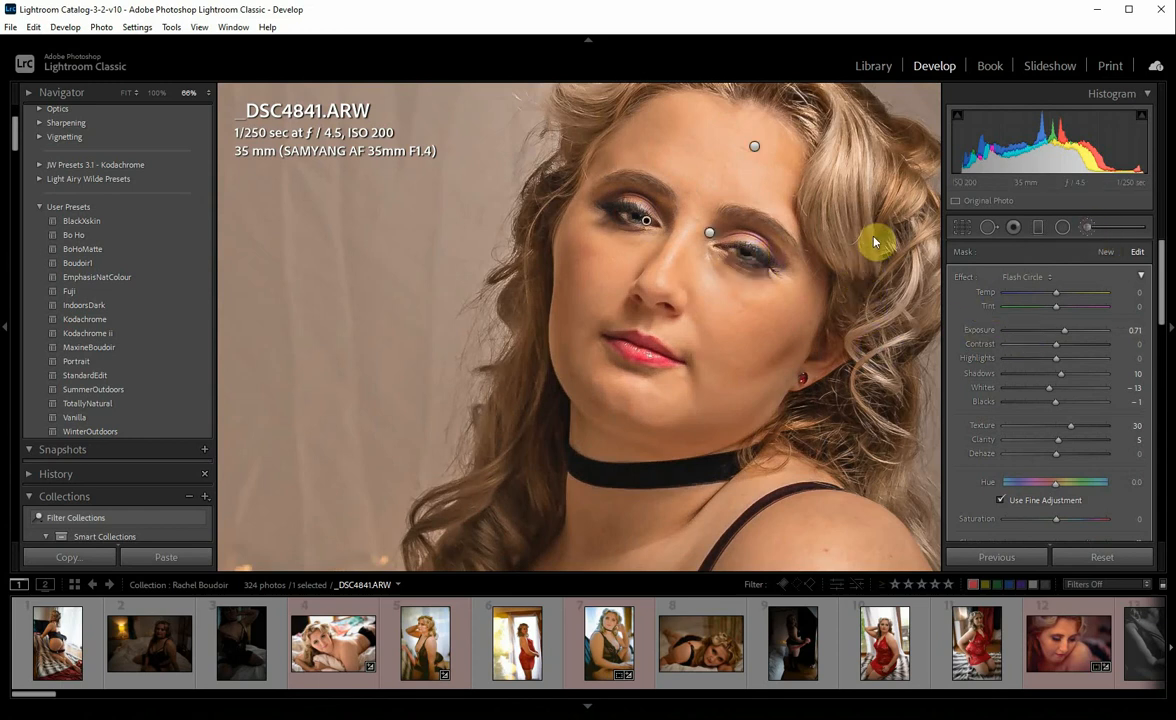
key("k")
Step: Place a tall radial filter around the model with the DeFocusDarkenBackground effect, inverted to affect the area outside it
left_click(911, 366)
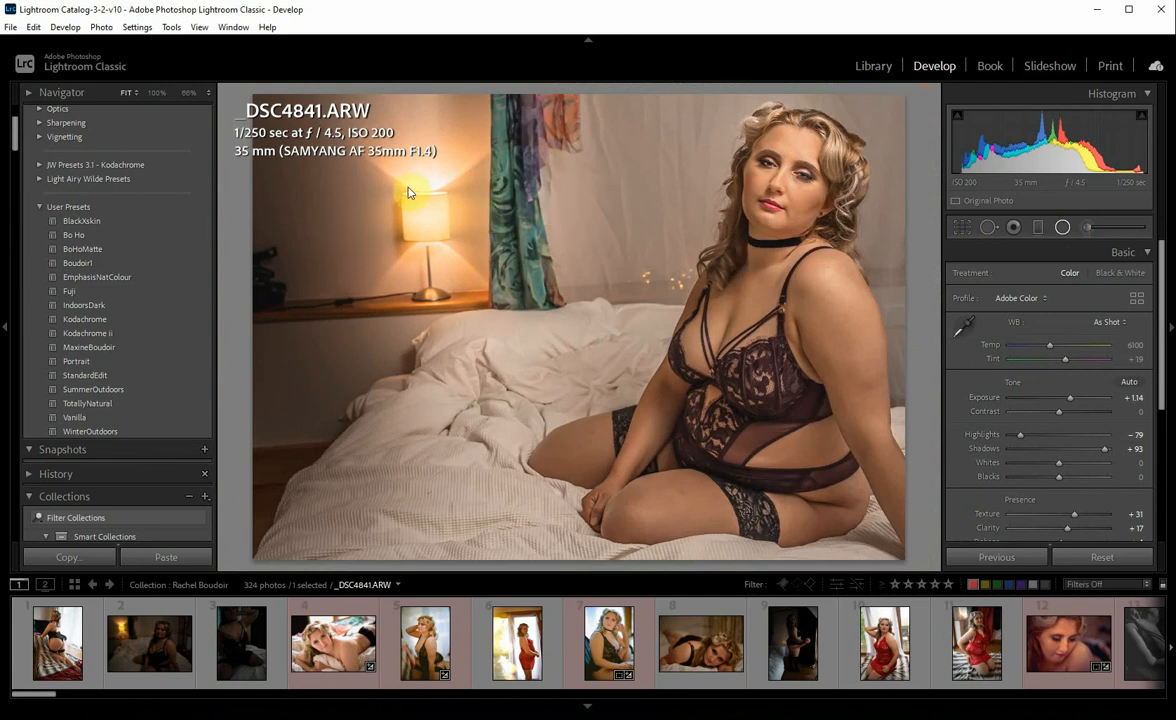
key("shift+m")
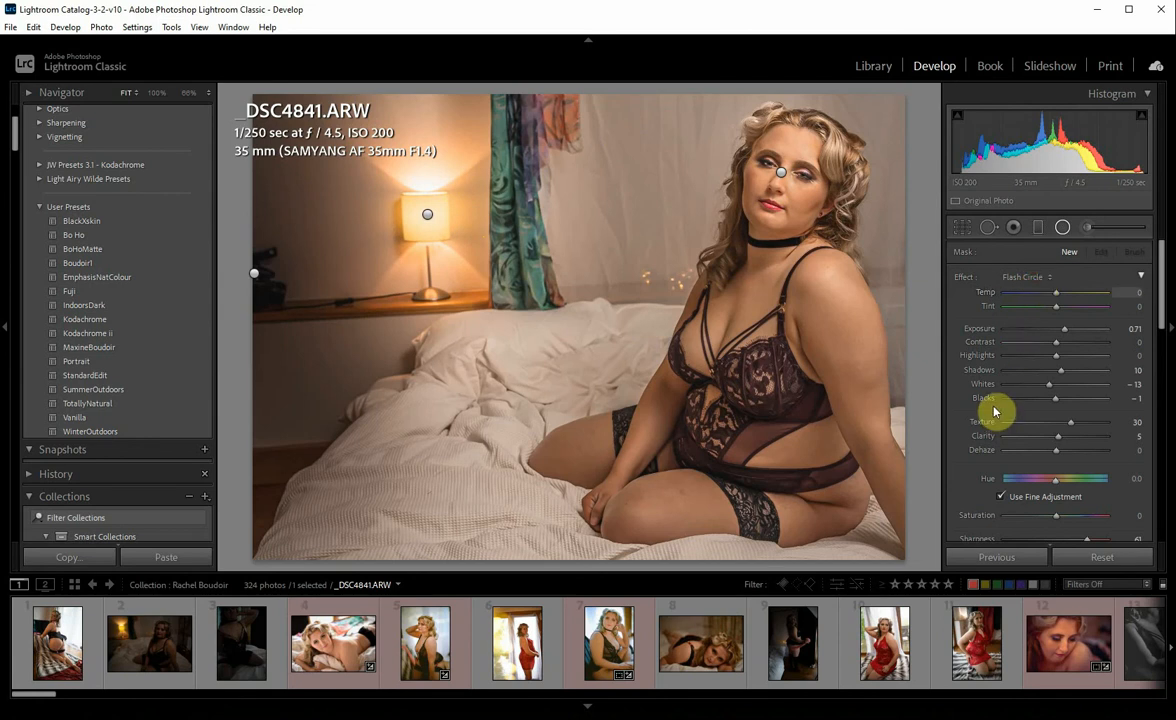
left_click(1025, 276)
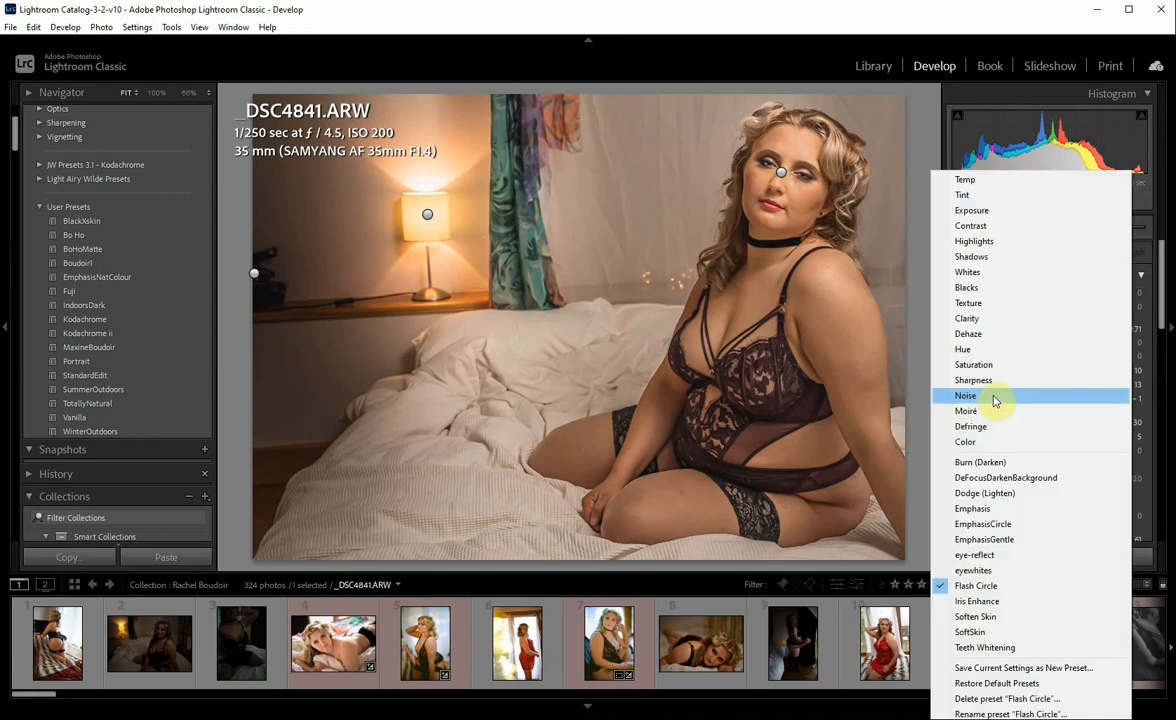
left_click(1037, 480)
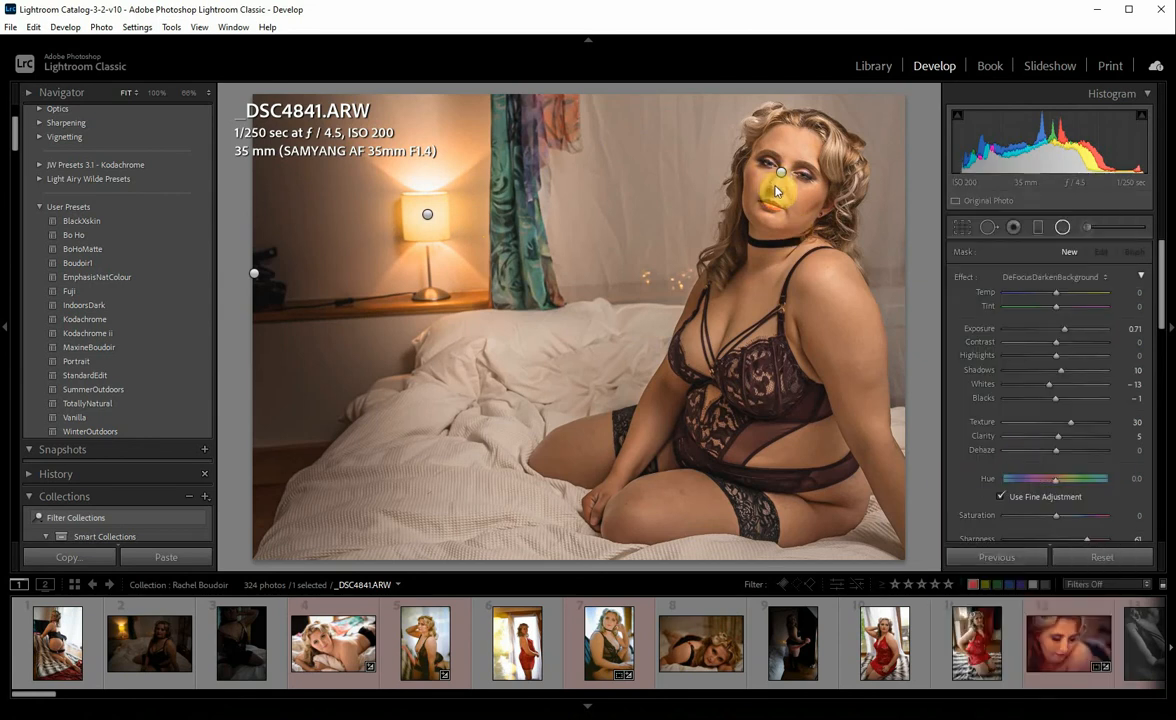
left_click_drag(776, 190, 924, 566)
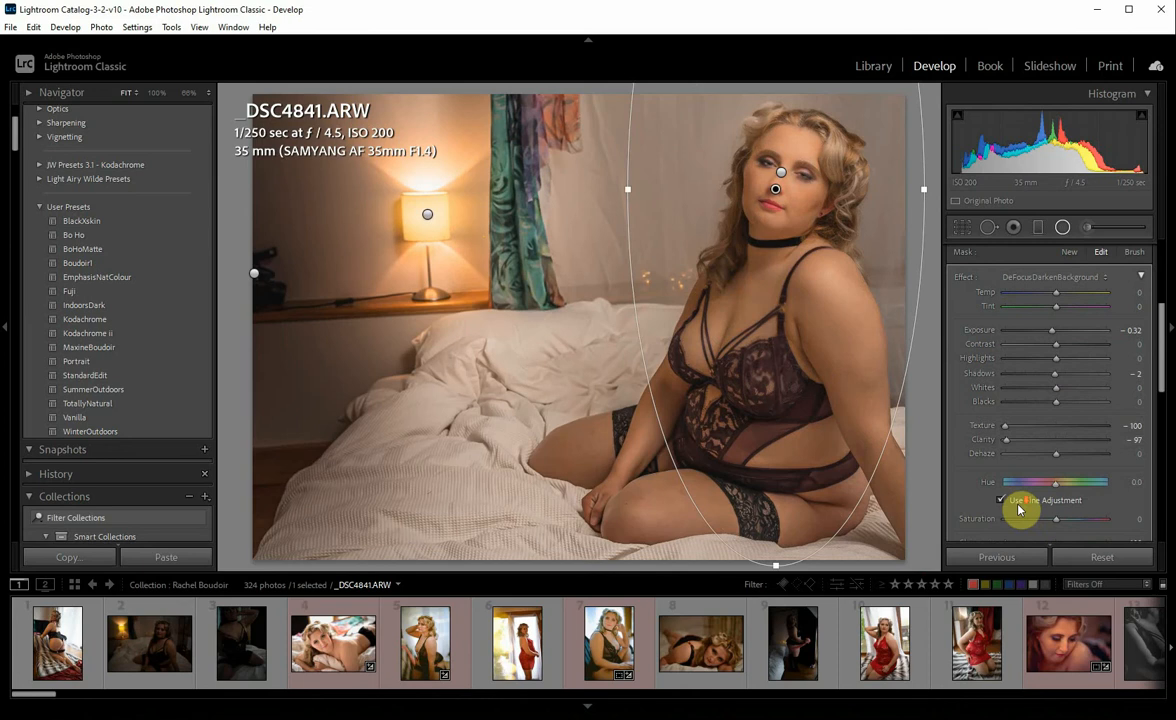
scroll(1018, 505, "down", 5)
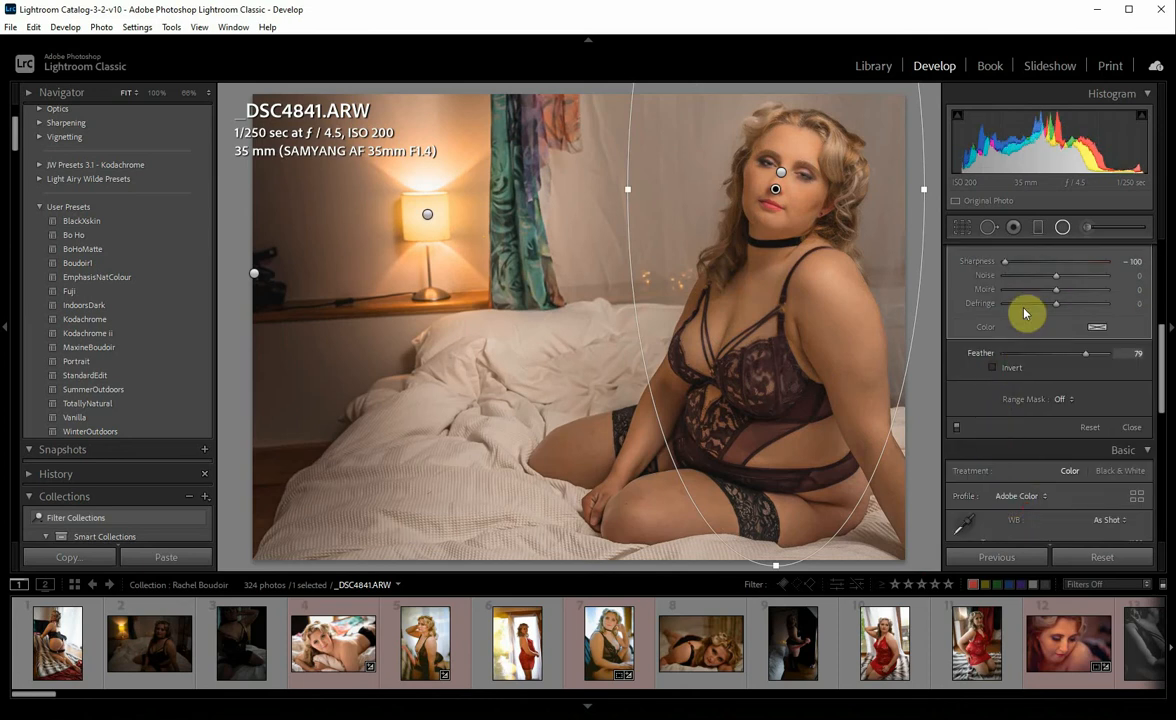
scroll(1024, 310, "up", 5)
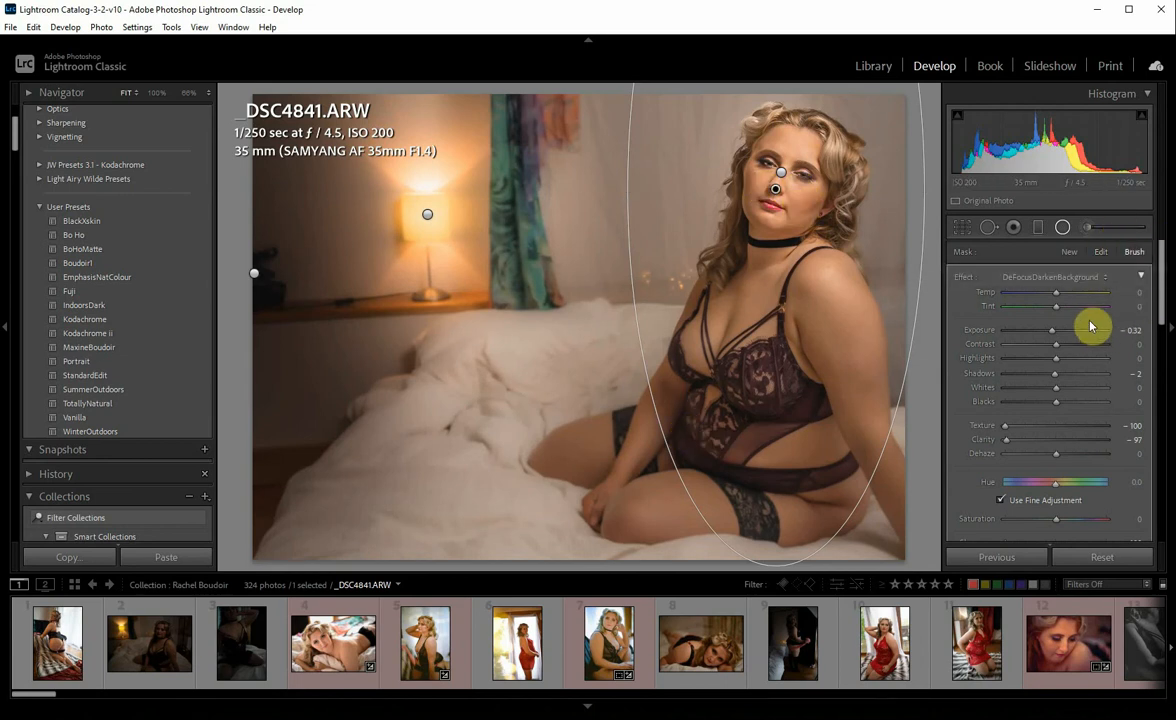
Step: Erase the radial filter's effect from the model with a size 13 auto-masked brush, and set its exposure to -0.52 and highlights to -42
scroll(1097, 331, "down", 4)
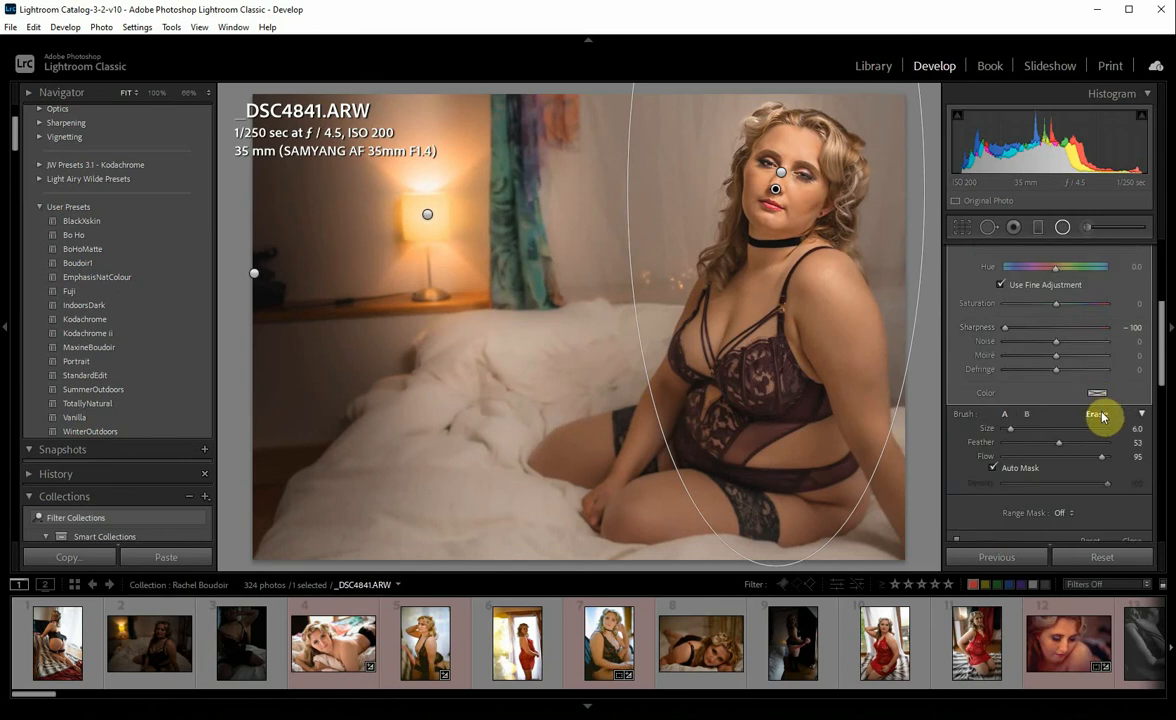
key("o")
scroll(782, 221, "up", 3)
scroll(785, 221, "up", 4)
mouse_move(815, 171)
left_mouse_down()
mouse_move(784, 126)
mouse_move(760, 168)
mouse_move(769, 138)
mouse_move(829, 150)
mouse_move(840, 194)
mouse_move(829, 256)
mouse_move(827, 197)
mouse_move(824, 262)
mouse_move(800, 179)
mouse_move(789, 262)
mouse_move(802, 173)
mouse_move(706, 248)
mouse_move(760, 201)
mouse_move(760, 180)
mouse_move(740, 269)
mouse_move(775, 171)
mouse_move(750, 273)
mouse_move(726, 313)
mouse_move(782, 266)
mouse_move(819, 296)
mouse_move(845, 280)
mouse_move(833, 265)
mouse_move(881, 462)
mouse_move(918, 529)
mouse_move(865, 420)
mouse_move(859, 331)
mouse_move(838, 286)
mouse_move(808, 292)
mouse_move(759, 368)
mouse_move(764, 303)
mouse_move(725, 386)
mouse_move(724, 270)
left_mouse_up()
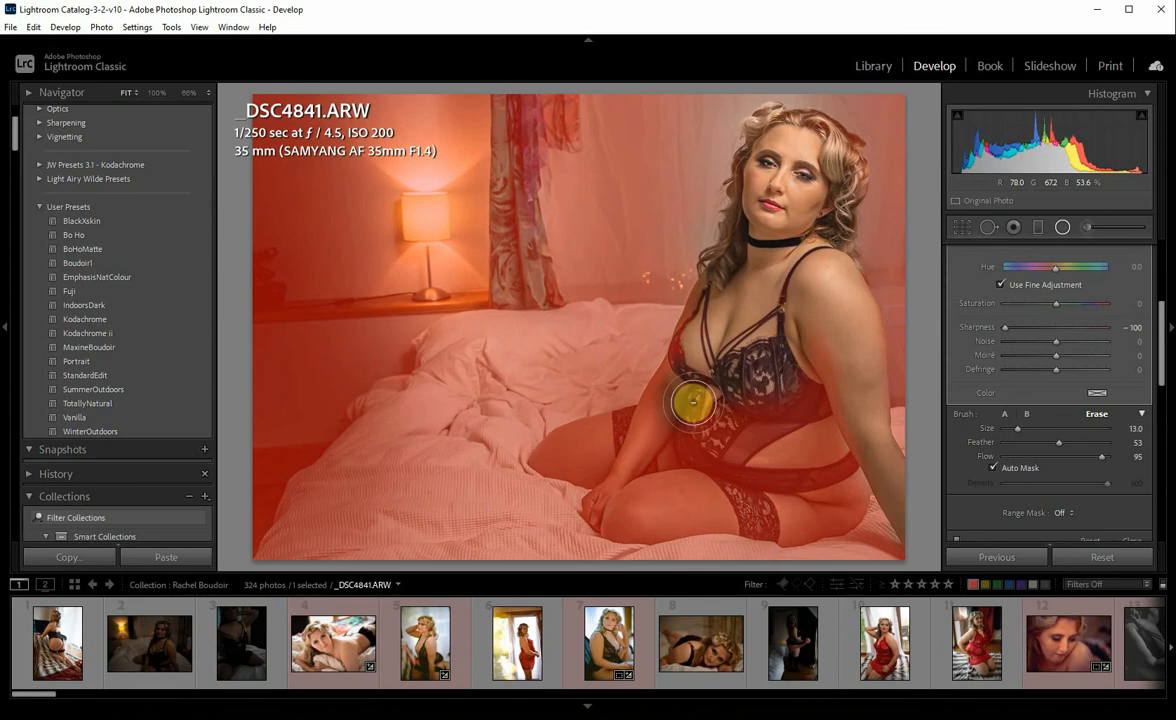
mouse_move(672, 462)
left_mouse_down()
mouse_move(669, 428)
mouse_move(564, 449)
mouse_move(609, 446)
mouse_move(760, 325)
left_mouse_up()
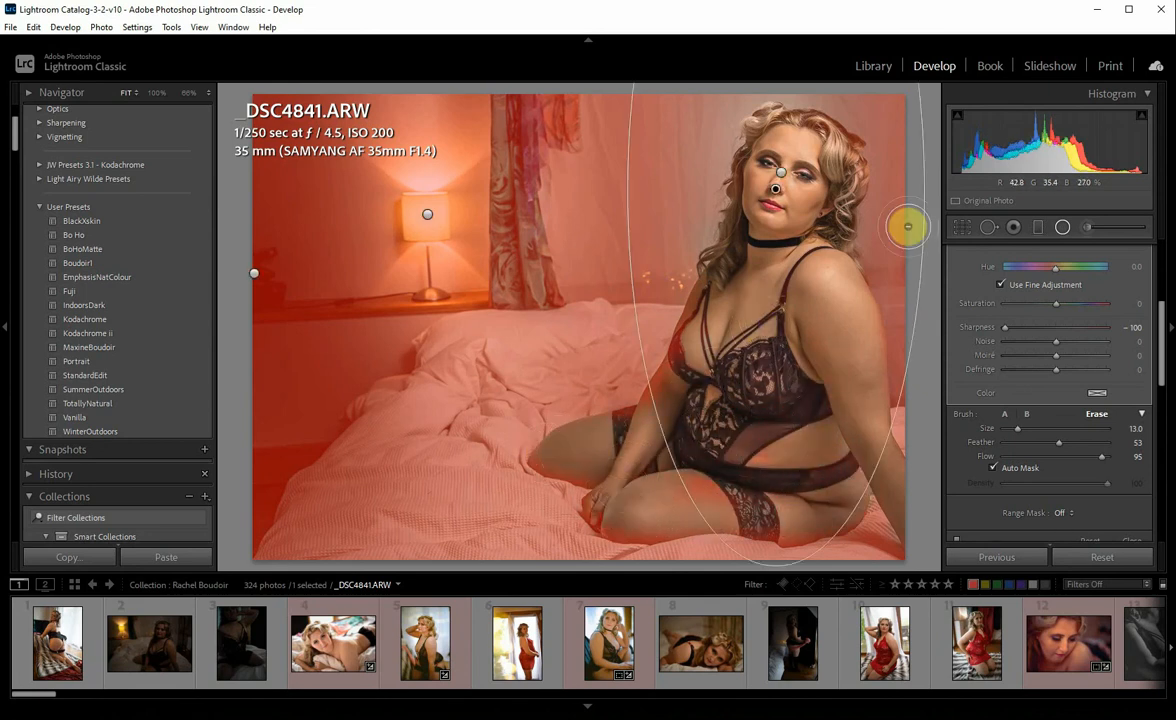
left_click(1064, 227)
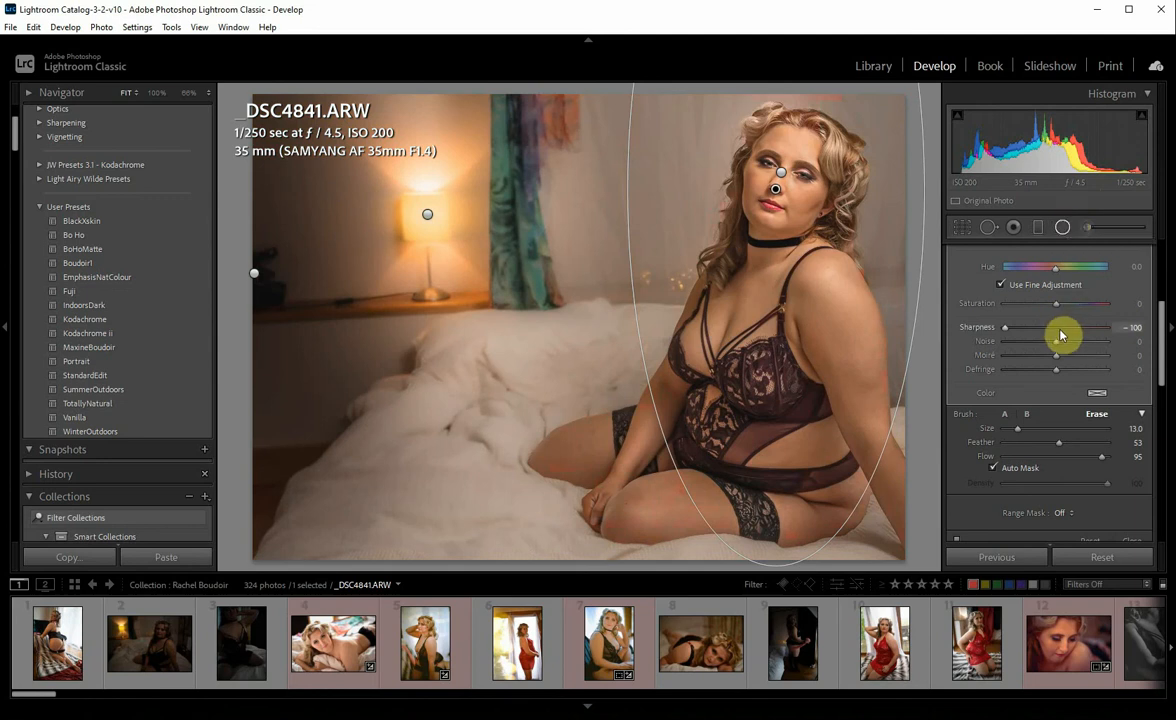
scroll(1062, 335, "up", 4)
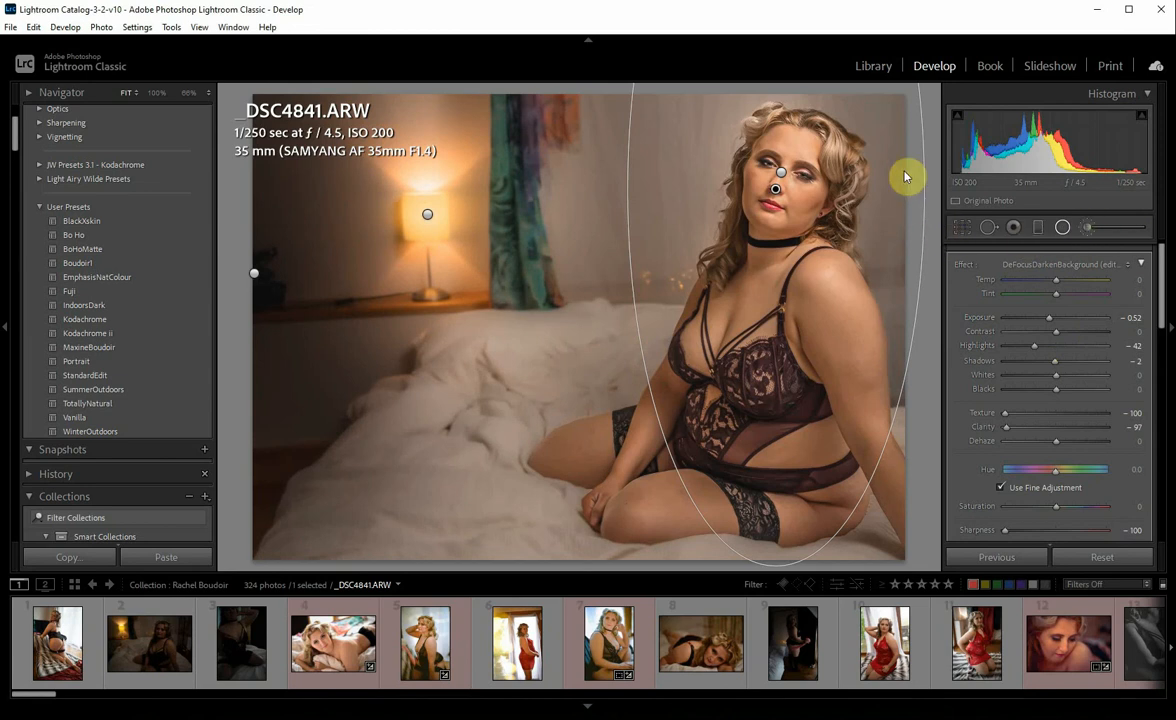
Step: Paint over the model's hair with a new adjustment brush using the EmphasisGentle effect
left_click(1090, 233)
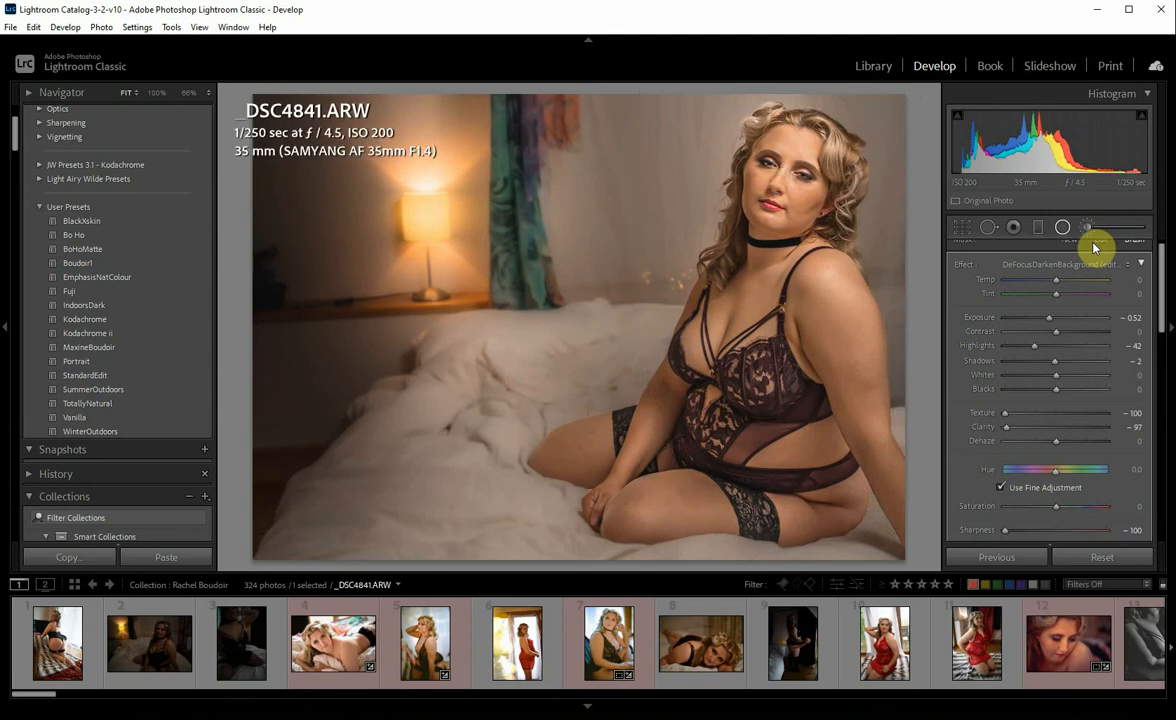
left_click(1050, 281)
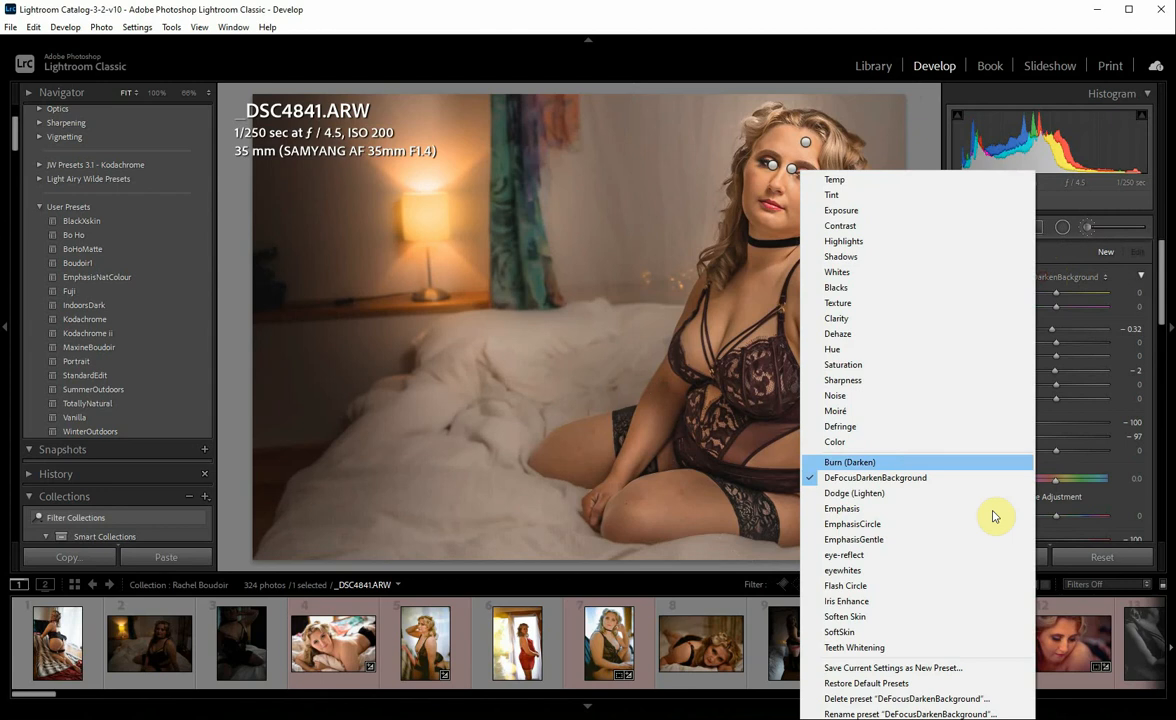
left_click(900, 539)
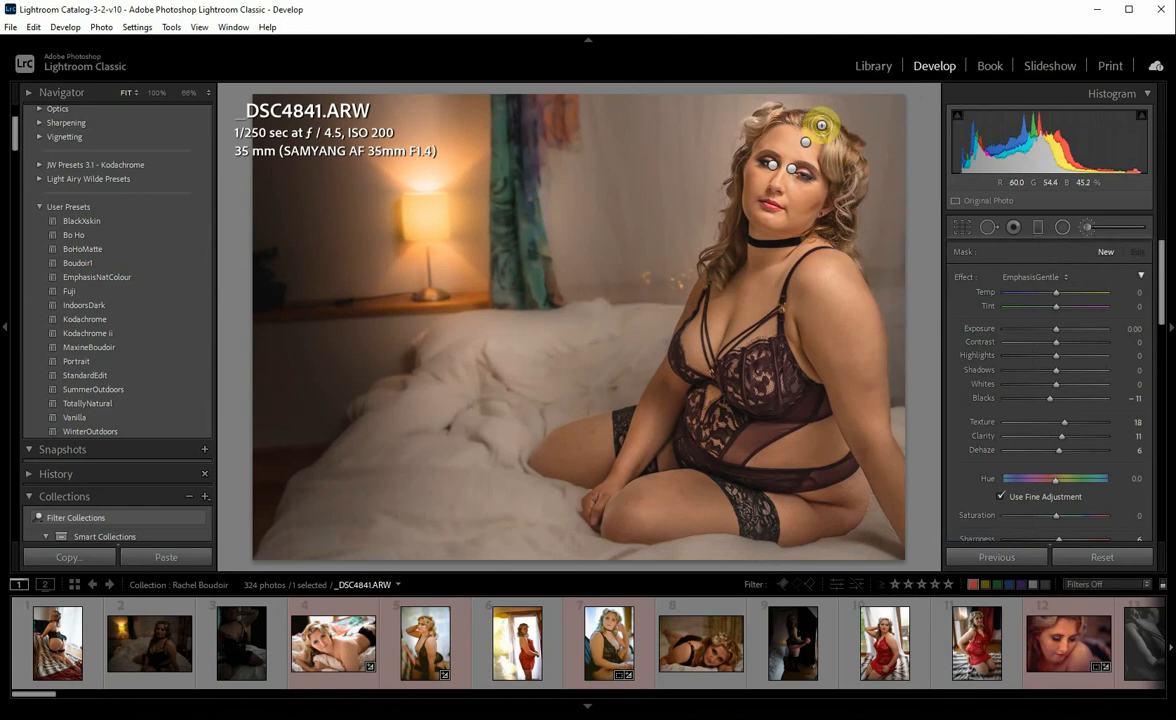
mouse_move(846, 158)
left_mouse_down()
mouse_move(846, 231)
mouse_move(846, 211)
mouse_move(829, 235)
mouse_move(854, 174)
mouse_move(836, 127)
mouse_move(763, 118)
mouse_move(730, 208)
mouse_move(725, 267)
mouse_move(733, 252)
mouse_move(739, 226)
mouse_move(717, 270)
mouse_move(731, 240)
mouse_move(725, 263)
mouse_move(727, 243)
mouse_move(702, 268)
left_mouse_up()
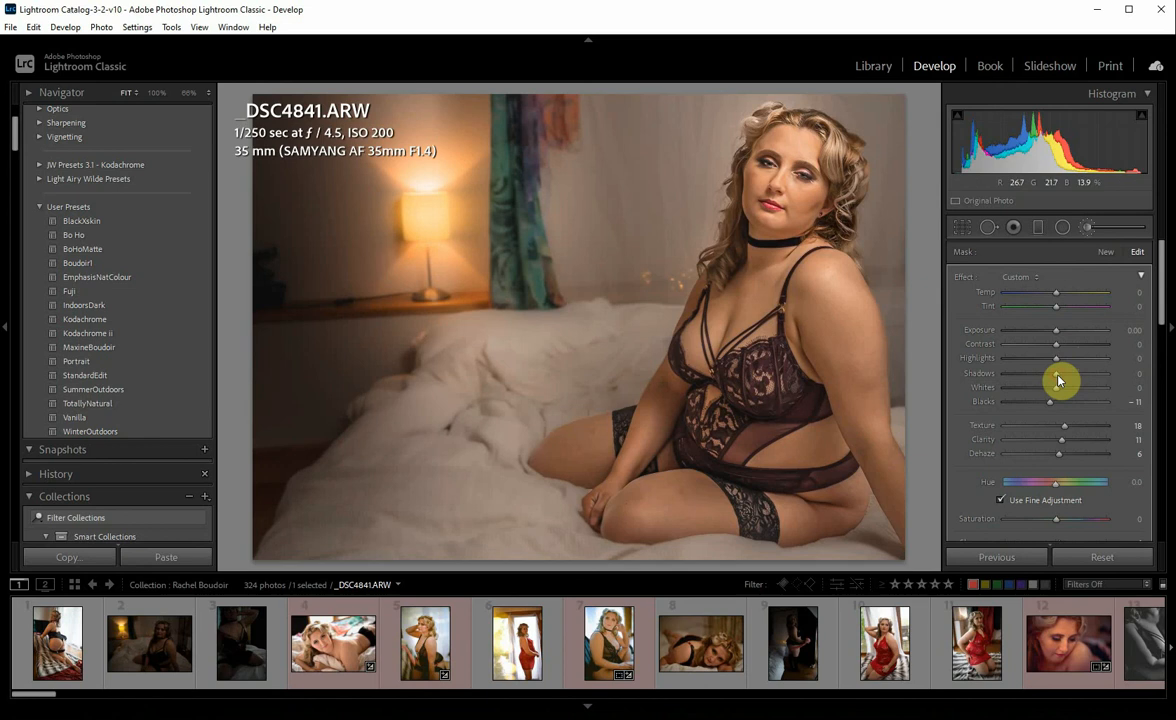
Step: Brighten the hair brush adjustment by setting its shadows to 21 and exposure to 0.91
left_click_drag(1058, 378, 1071, 376)
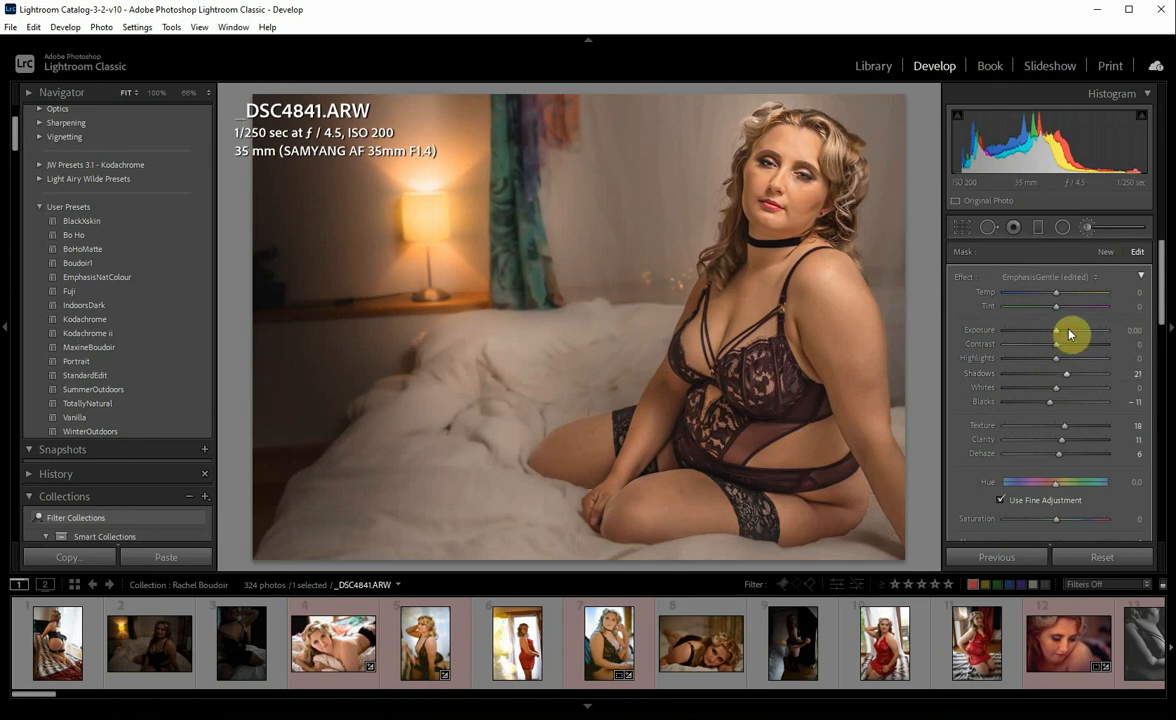
key("Up")
left_click_drag(1069, 334, 1069, 335)
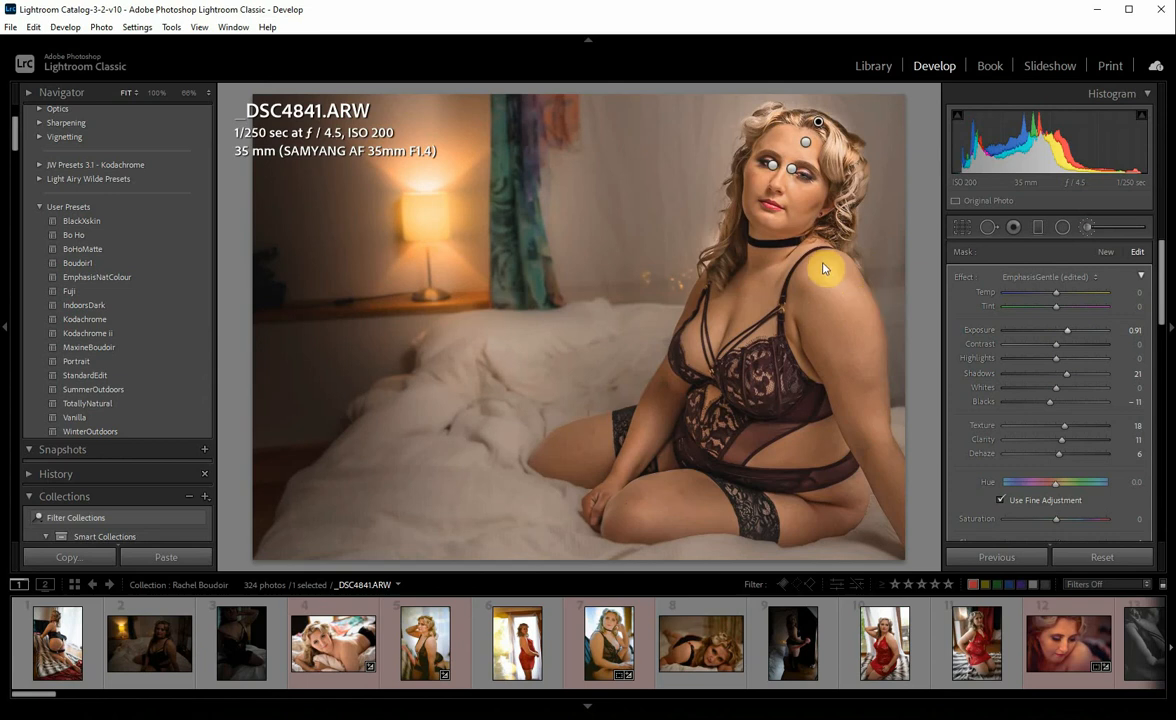
key("Return")
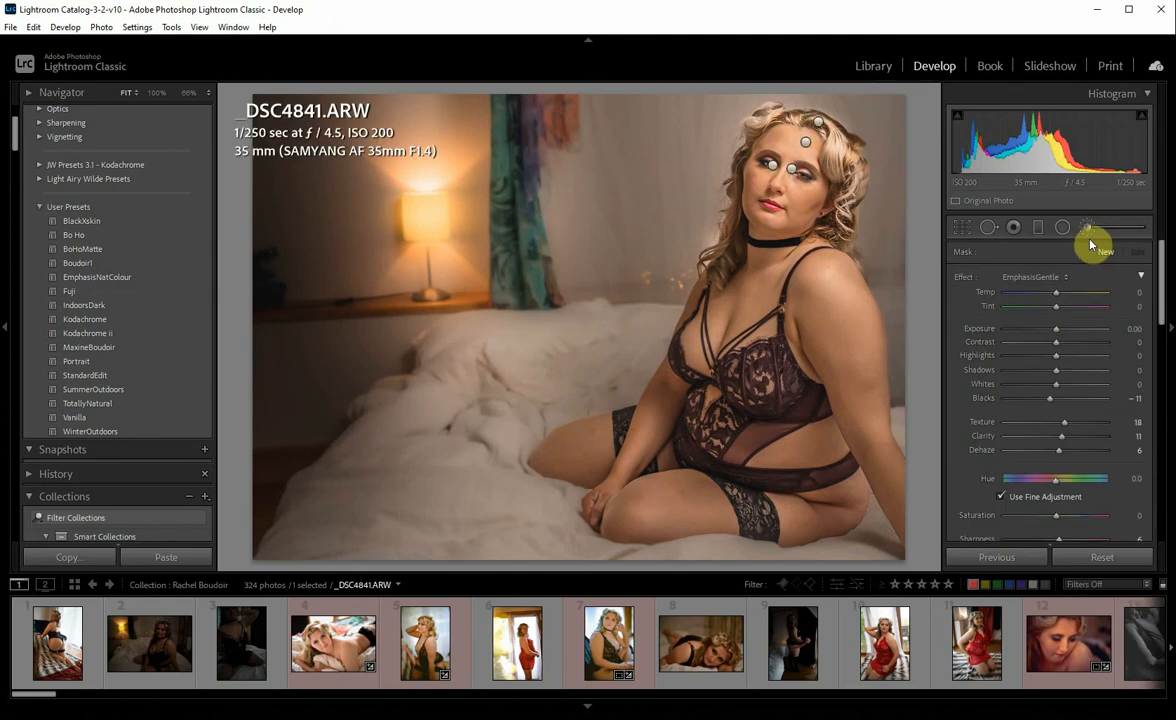
Step: Soften the skin on the model's shoulder, arm and chest with a new SoftSkin brush, using texture -38 and clarity -32
left_click(1033, 278)
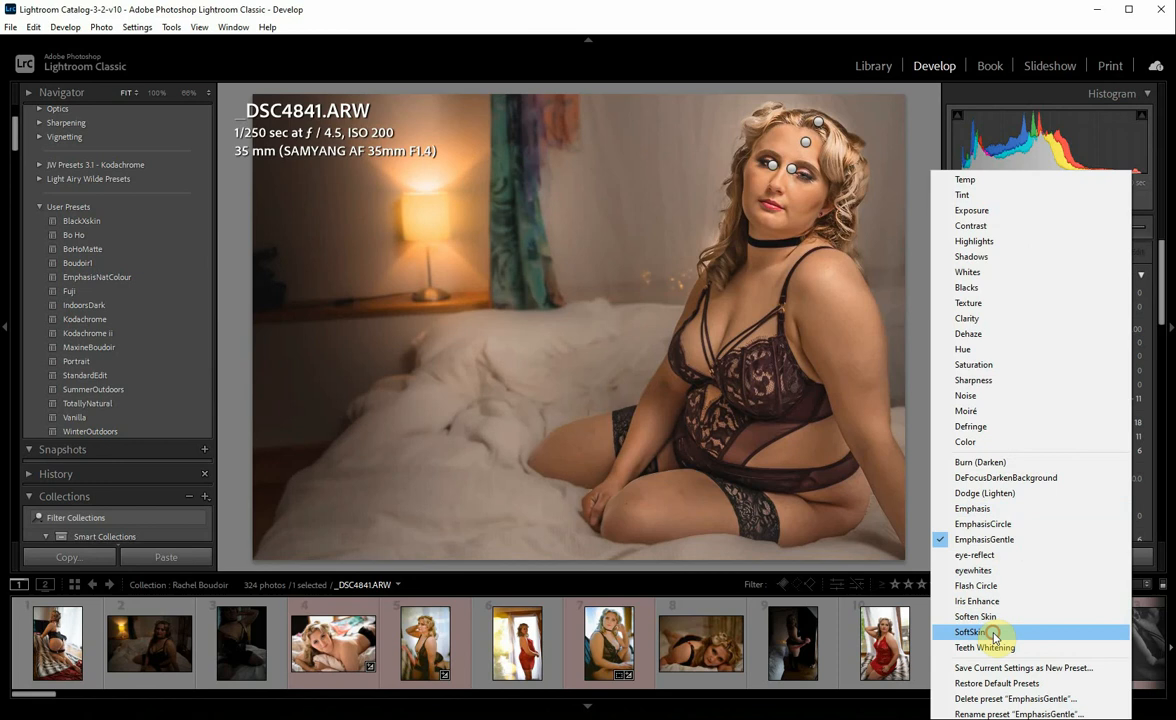
left_click(968, 632)
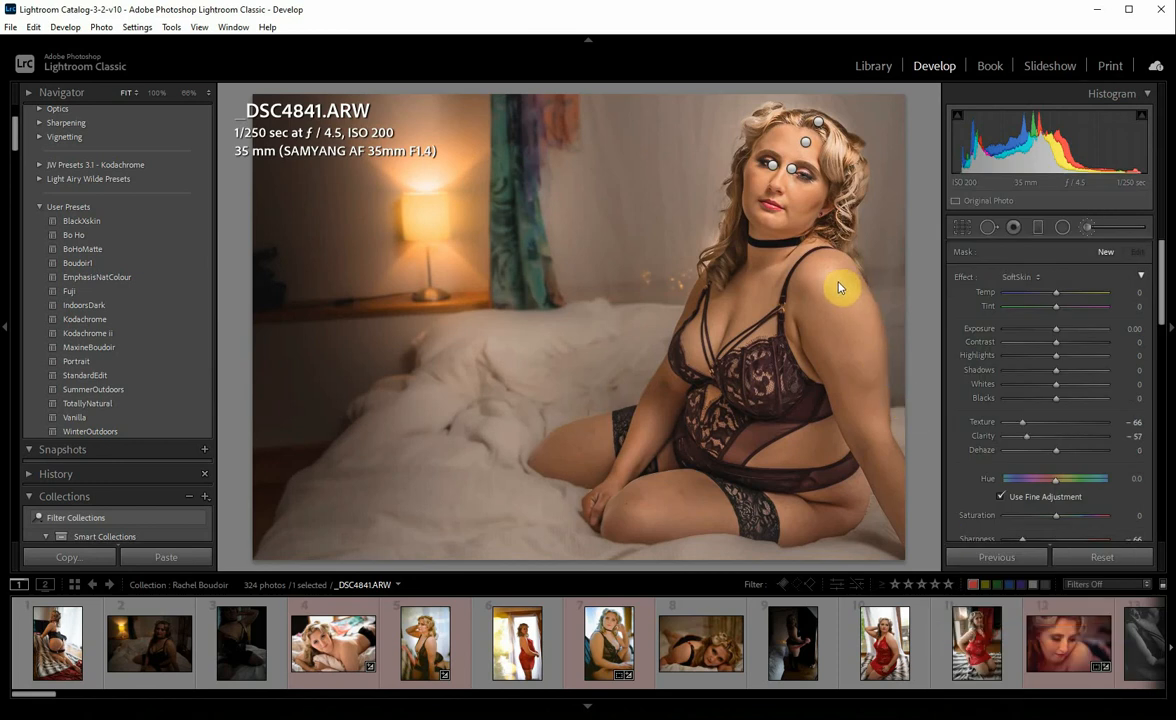
left_click(1039, 437)
left_click(845, 302)
mouse_move(843, 301)
left_mouse_down()
mouse_move(832, 263)
mouse_move(822, 273)
mouse_move(879, 452)
mouse_move(867, 438)
left_mouse_up()
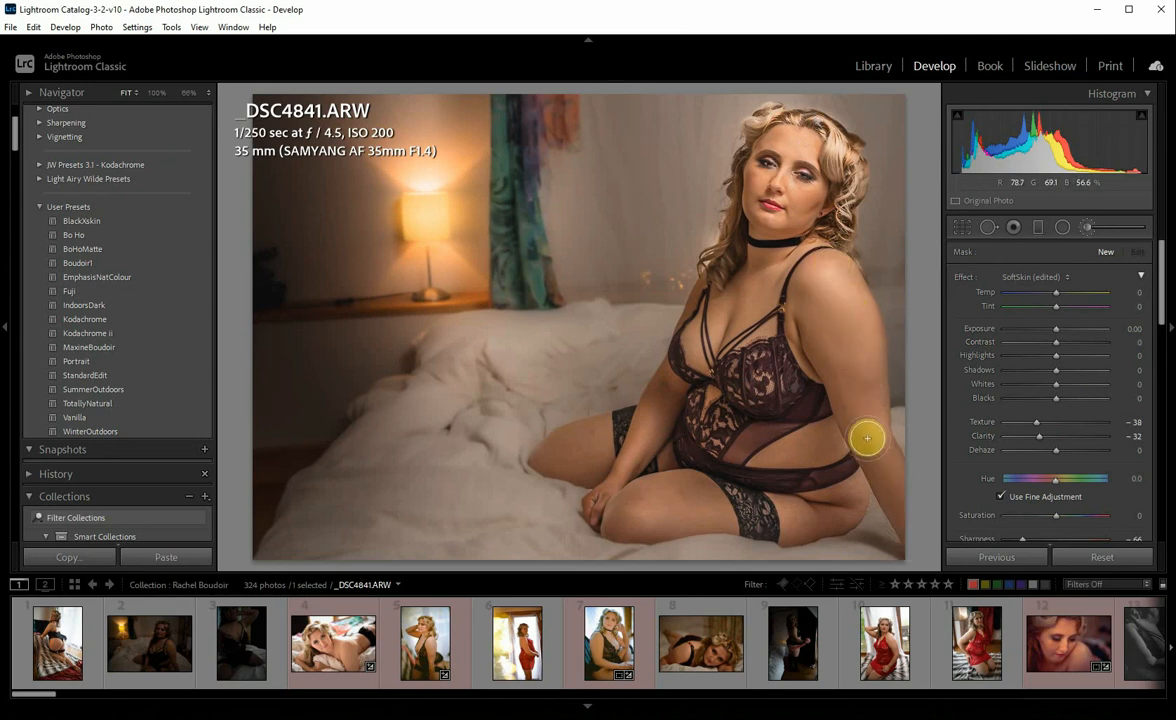
mouse_move(764, 294)
left_mouse_down()
mouse_move(836, 477)
mouse_move(820, 455)
mouse_move(777, 458)
mouse_move(836, 432)
mouse_move(779, 454)
mouse_move(844, 500)
mouse_move(859, 484)
mouse_move(849, 500)
mouse_move(786, 505)
mouse_move(796, 528)
mouse_move(830, 521)
mouse_move(862, 491)
mouse_move(858, 510)
mouse_move(790, 505)
mouse_move(860, 430)
mouse_move(822, 325)
left_mouse_up()
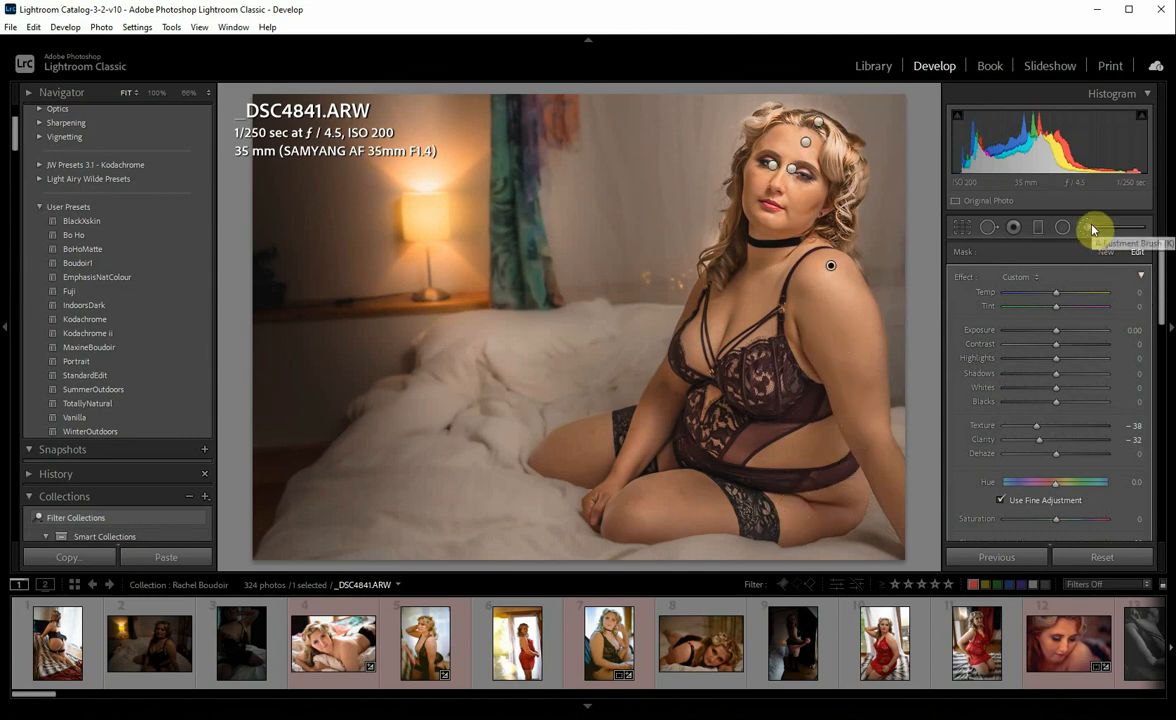
left_click(1081, 279)
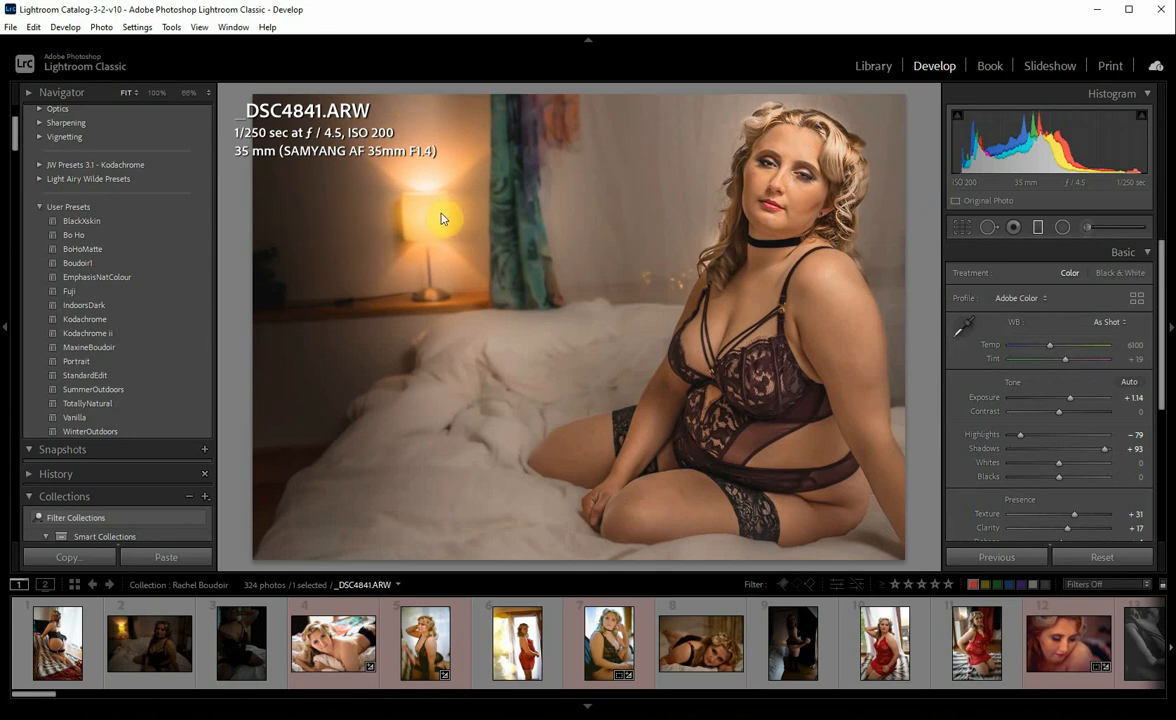
Step: Add a slanted graduated filter from the curtain across the model, reset its effect settings and set its exposure to -0.63
key("i")
key("i")
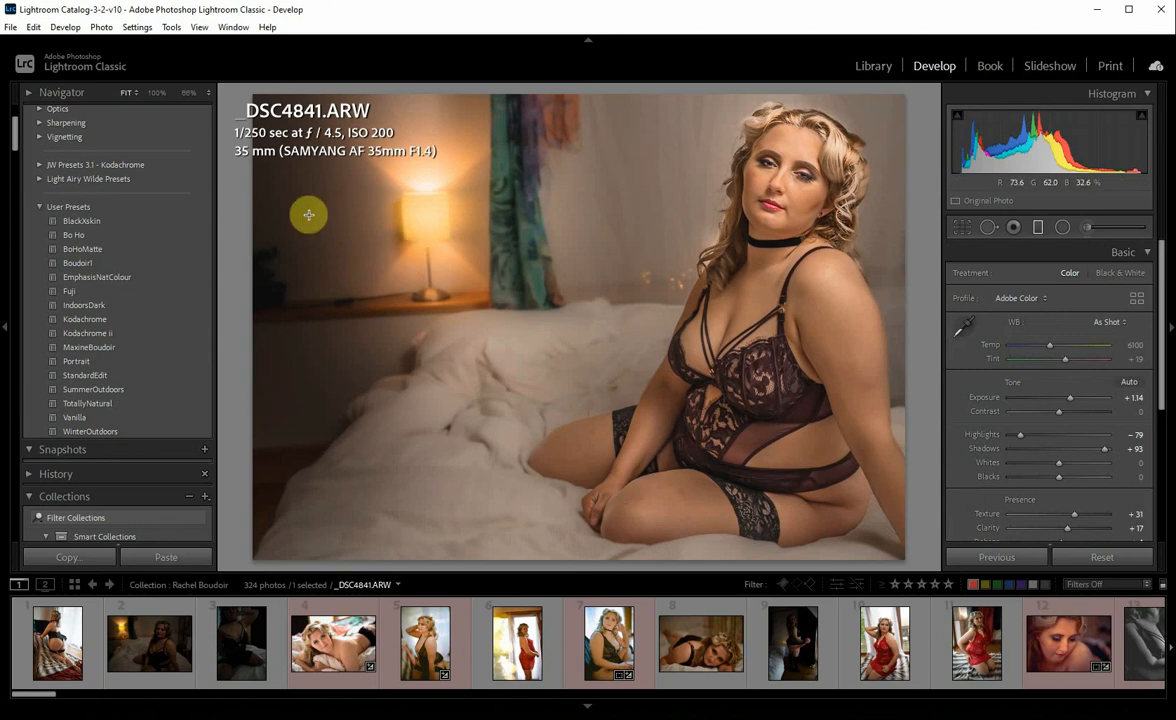
key("m")
left_click_drag(504, 221, 887, 315)
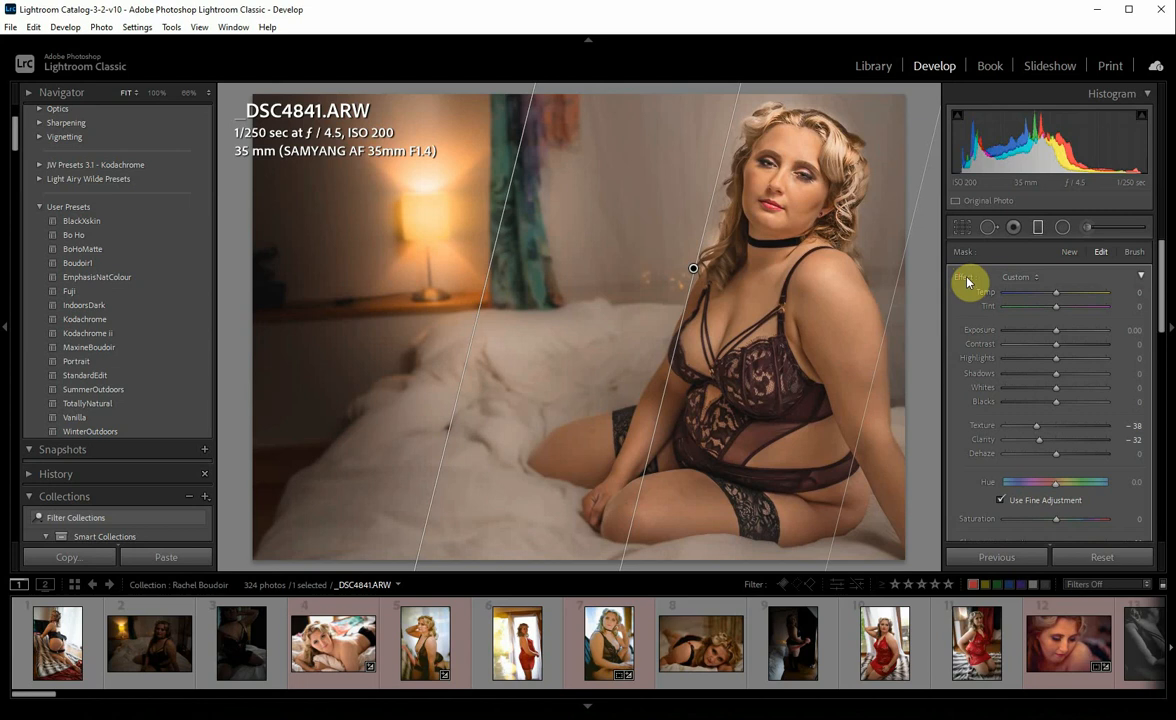
double_click(967, 282)
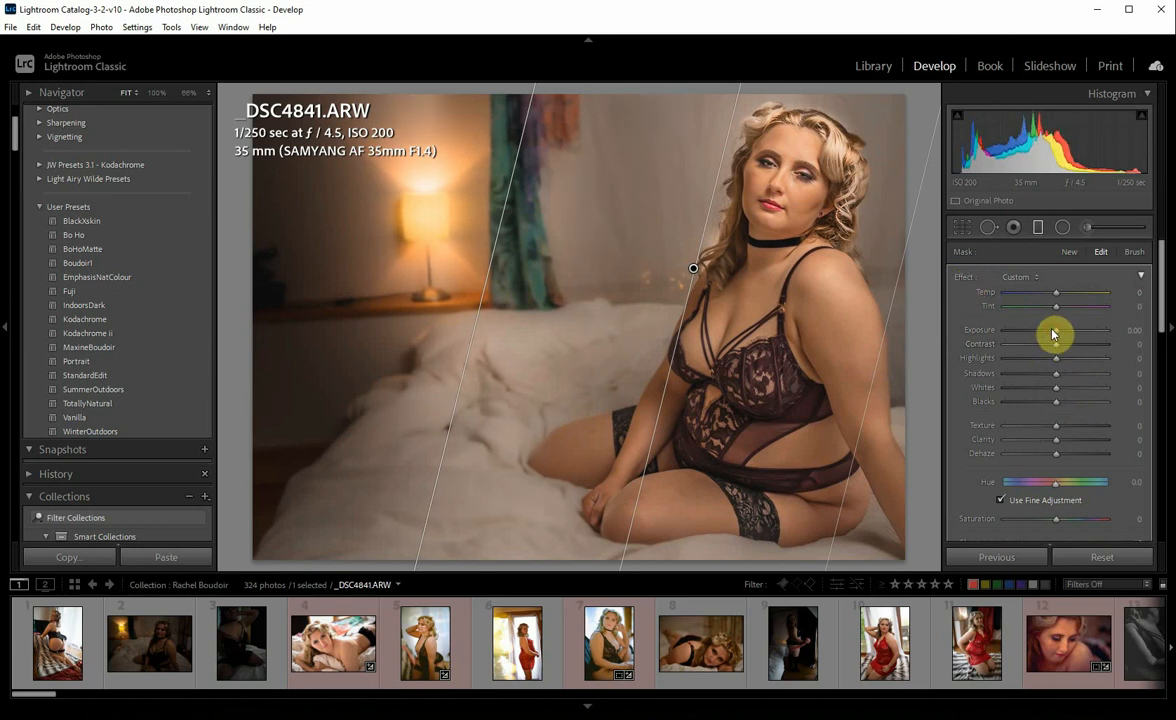
left_click_drag(1047, 335, 1043, 337)
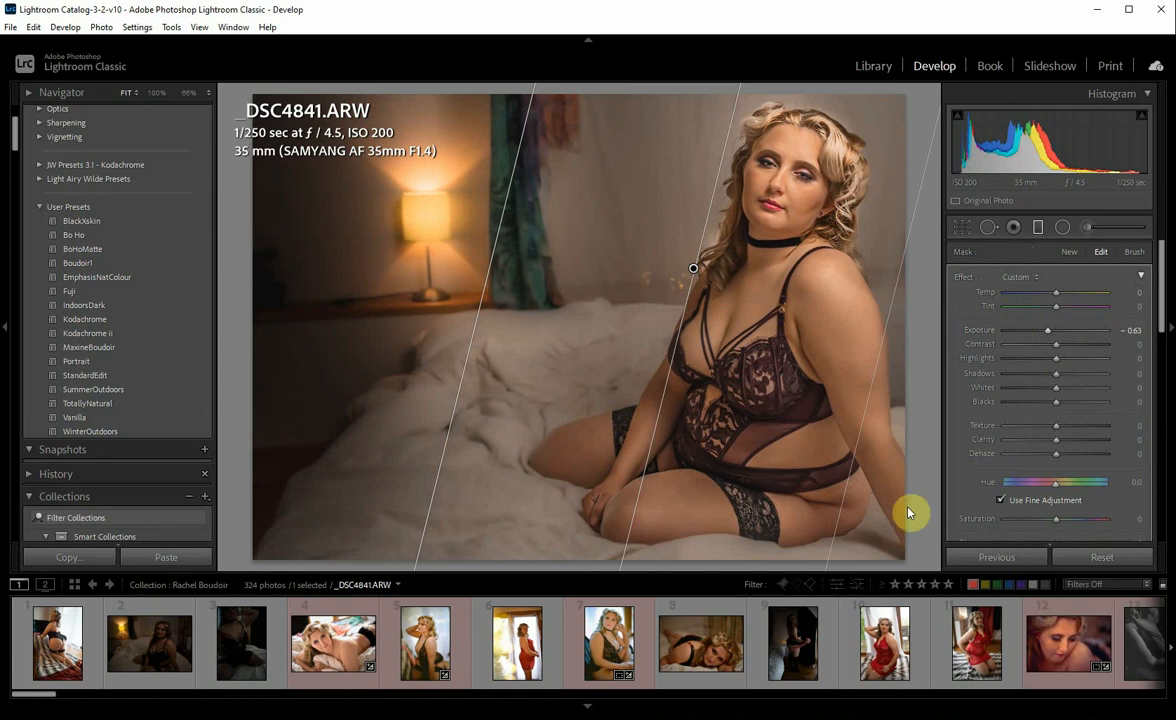
Step: Compare the edited portrait with its unedited before view, and return to the edited version
left_click(933, 553)
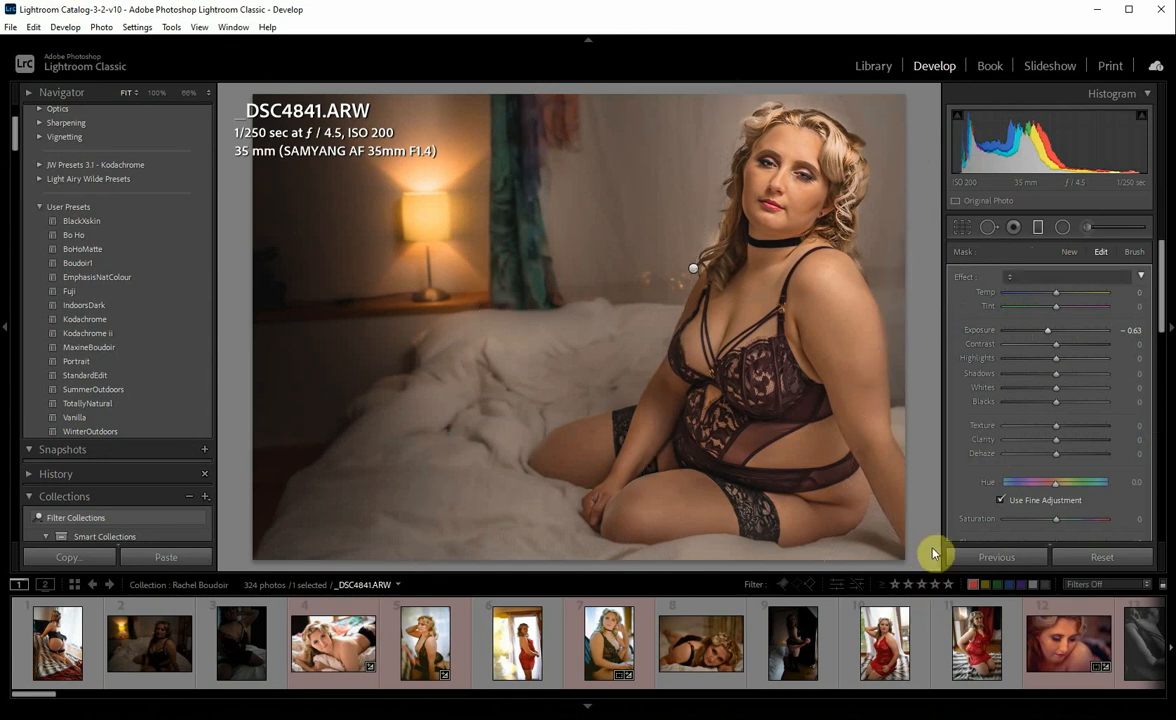
key("backslash")
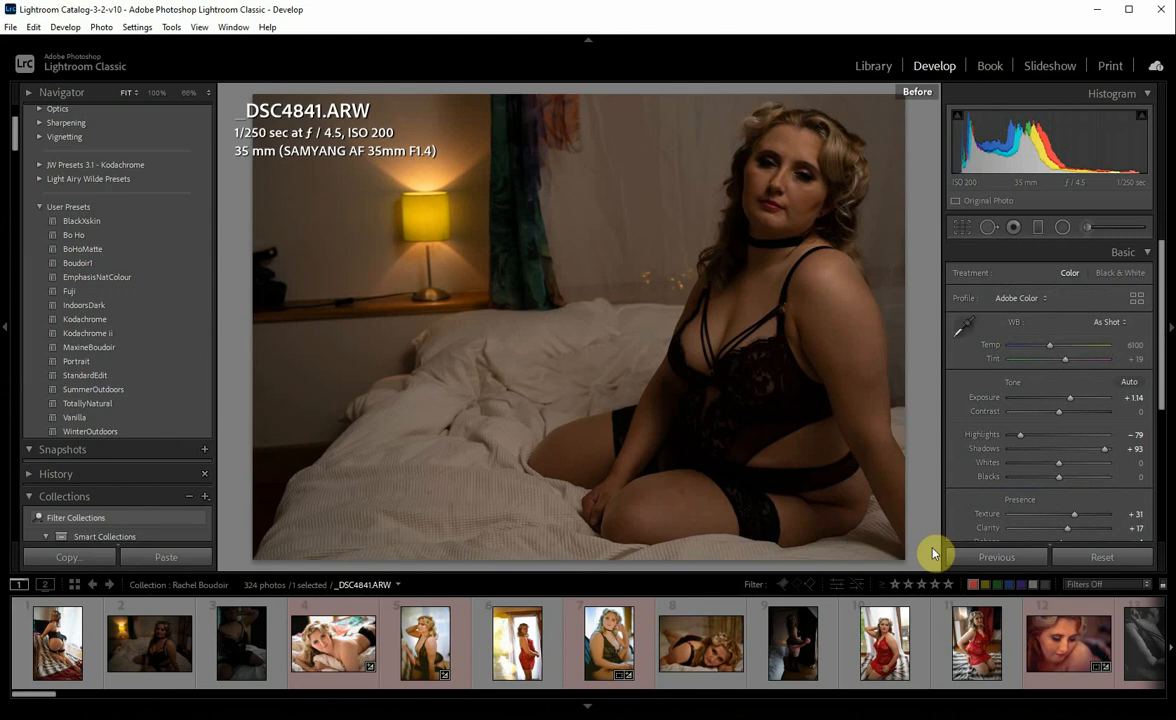
key("backslash")
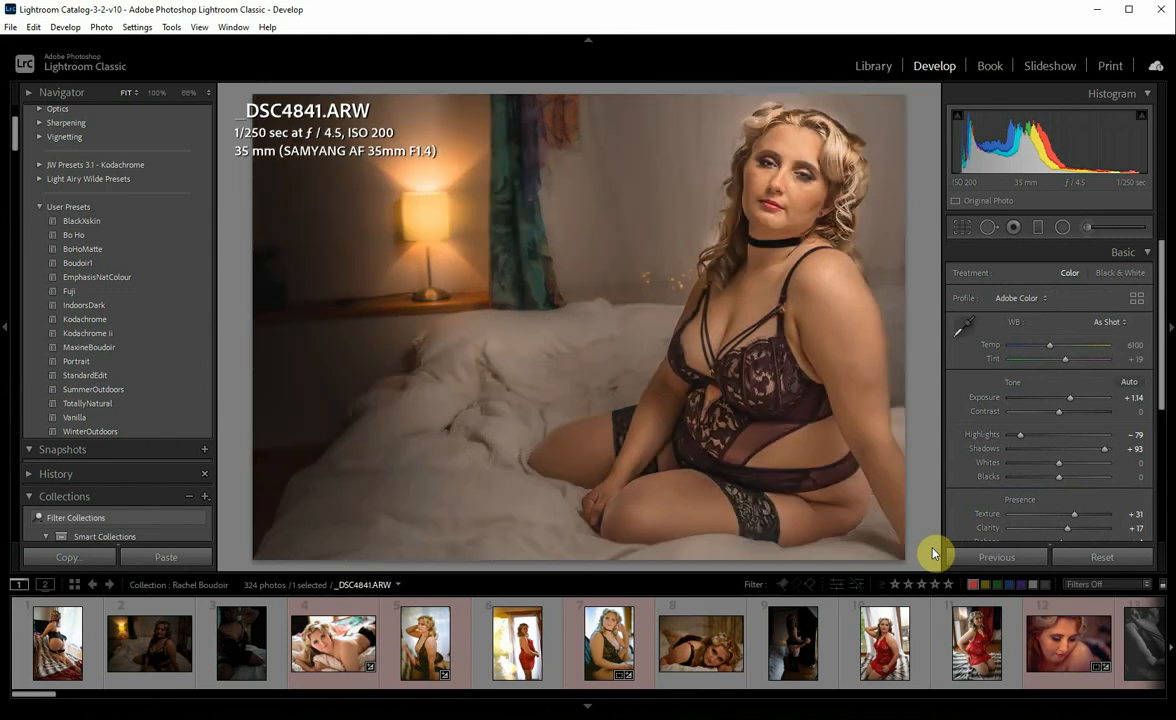